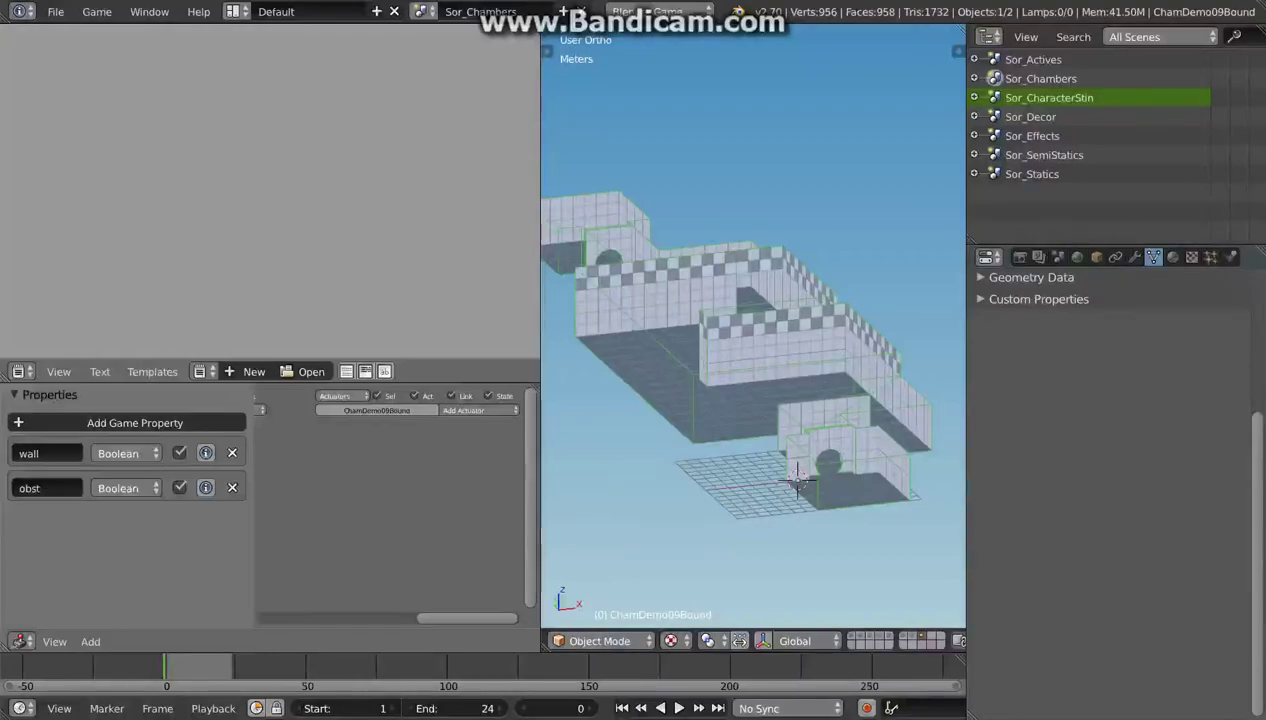
# - Switch the text editor to the UV/Image Editor and select all of ChamDemo09 in Edit Mode
pyautogui.click(22, 371)
pyautogui.click(65, 229)
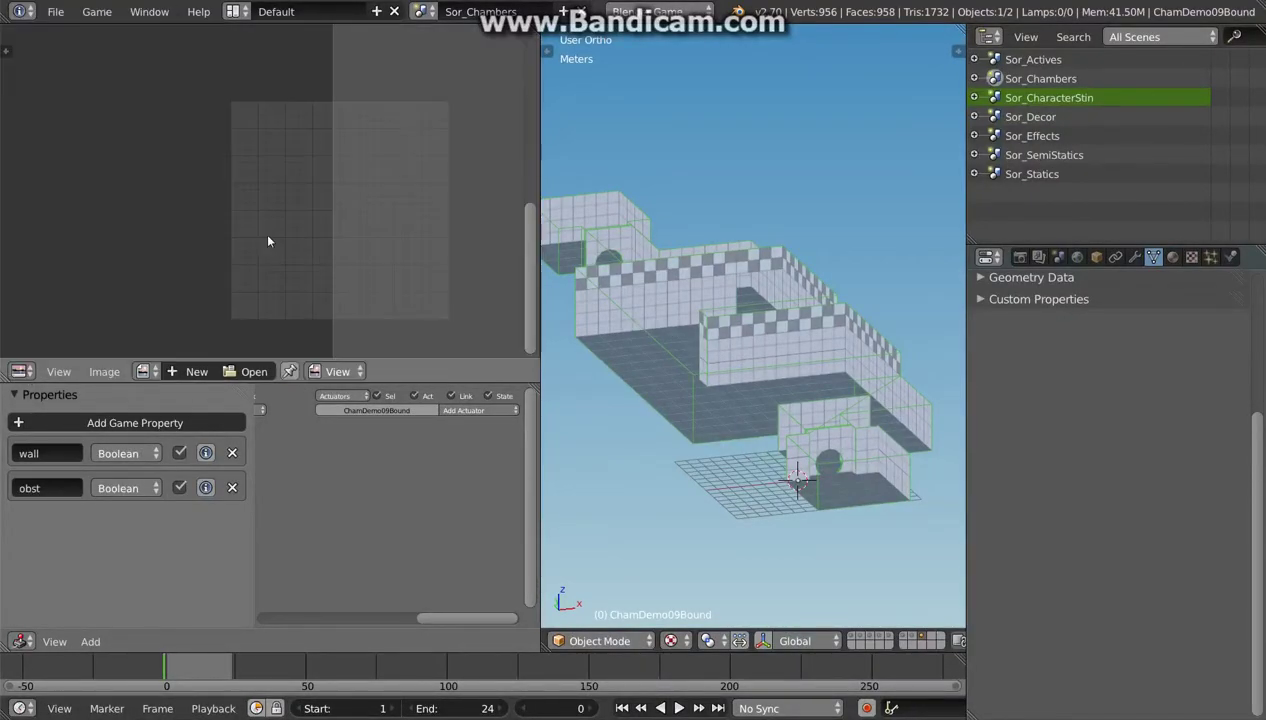
pyautogui.rightClick(720, 355)
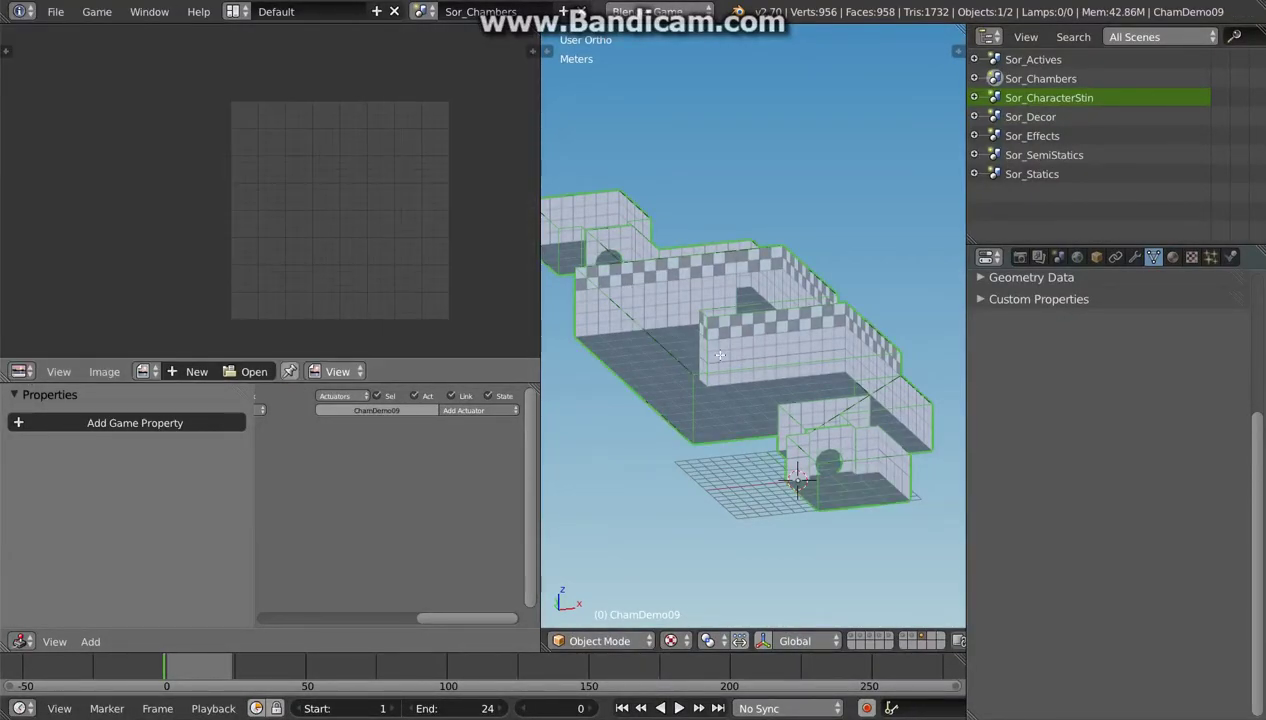
pyautogui.press('Tab')
pyautogui.scroll(1, 720, 355)
pyautogui.press('a')
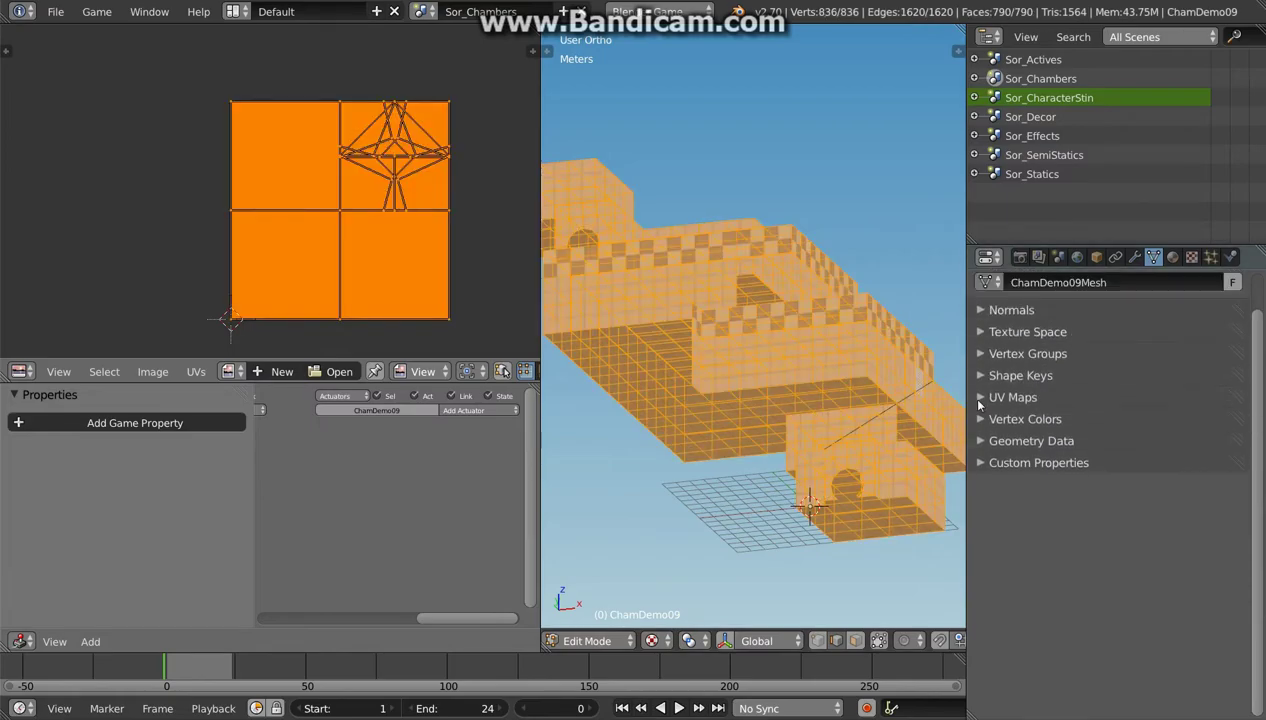
# - Add a new UV map to ChamDemo09 and rename it AO_Shadows
pyautogui.click(980, 400)
pyautogui.click(1232, 425)
pyautogui.doubleClick(1018, 452)
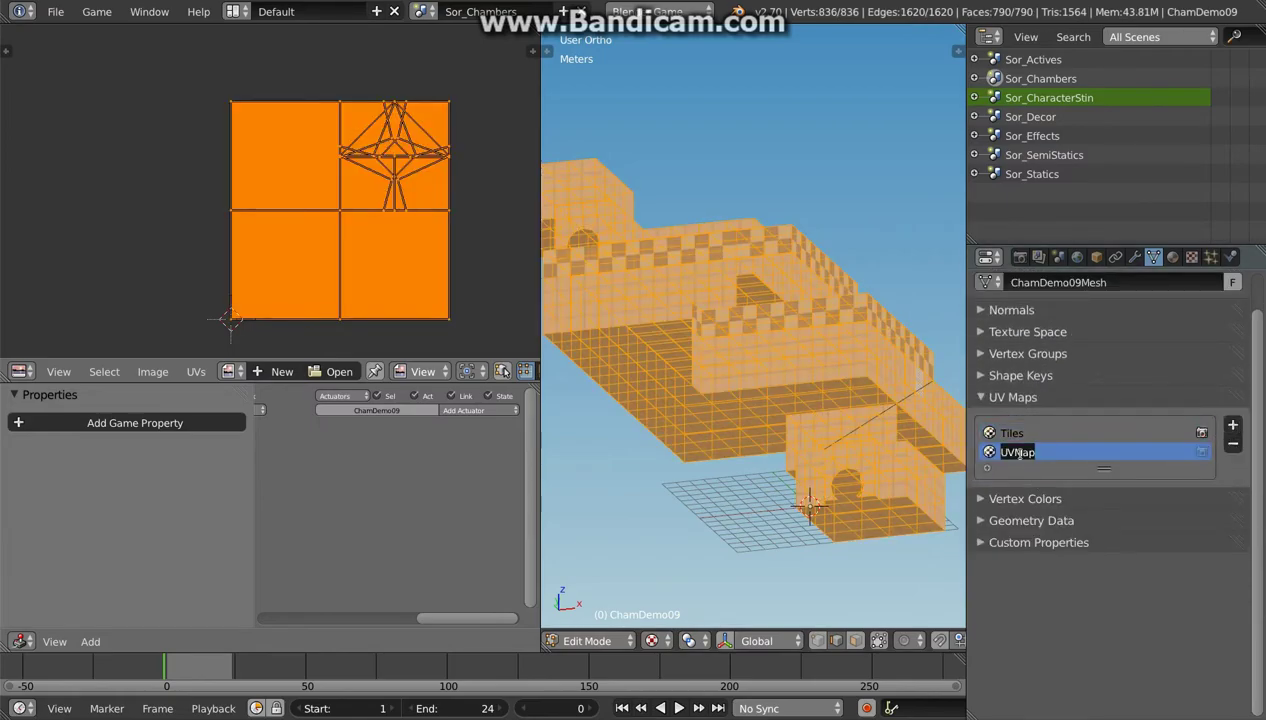
pyautogui.write('Lightmap')
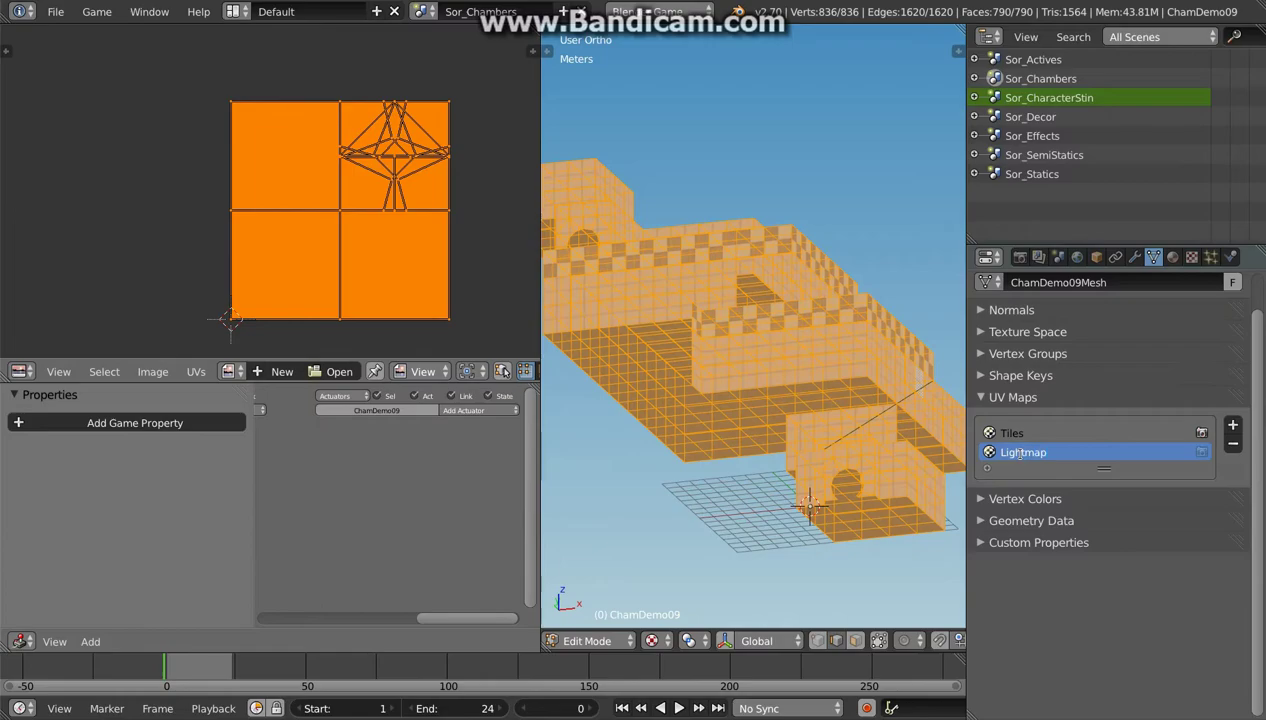
pyautogui.press('BackSpace')
pyautogui.press('BackSpace')
pyautogui.press('BackSpace')
pyautogui.write('O')
pyautogui.write('u')
# - Lightmap-pack the UVs onto a new 4096 lightmap image
pyautogui.click(785, 370)
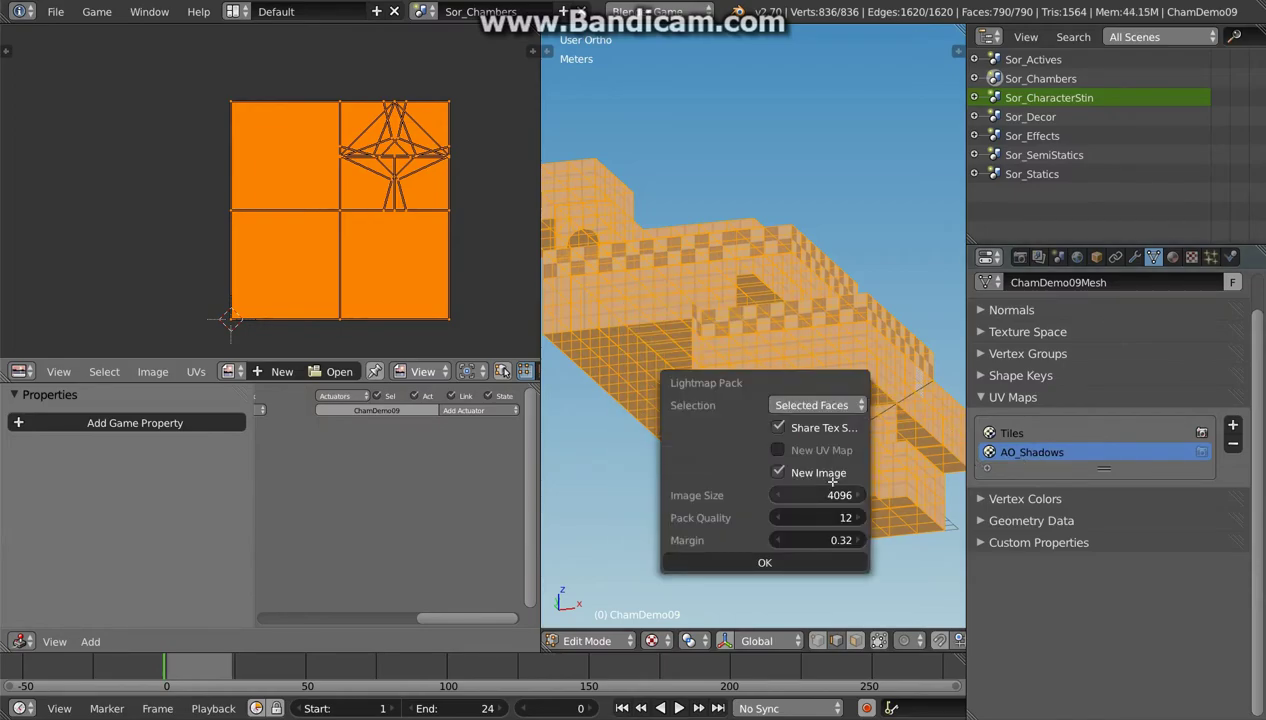
pyautogui.click(764, 562)
pyautogui.scroll(-5, 324, 227)
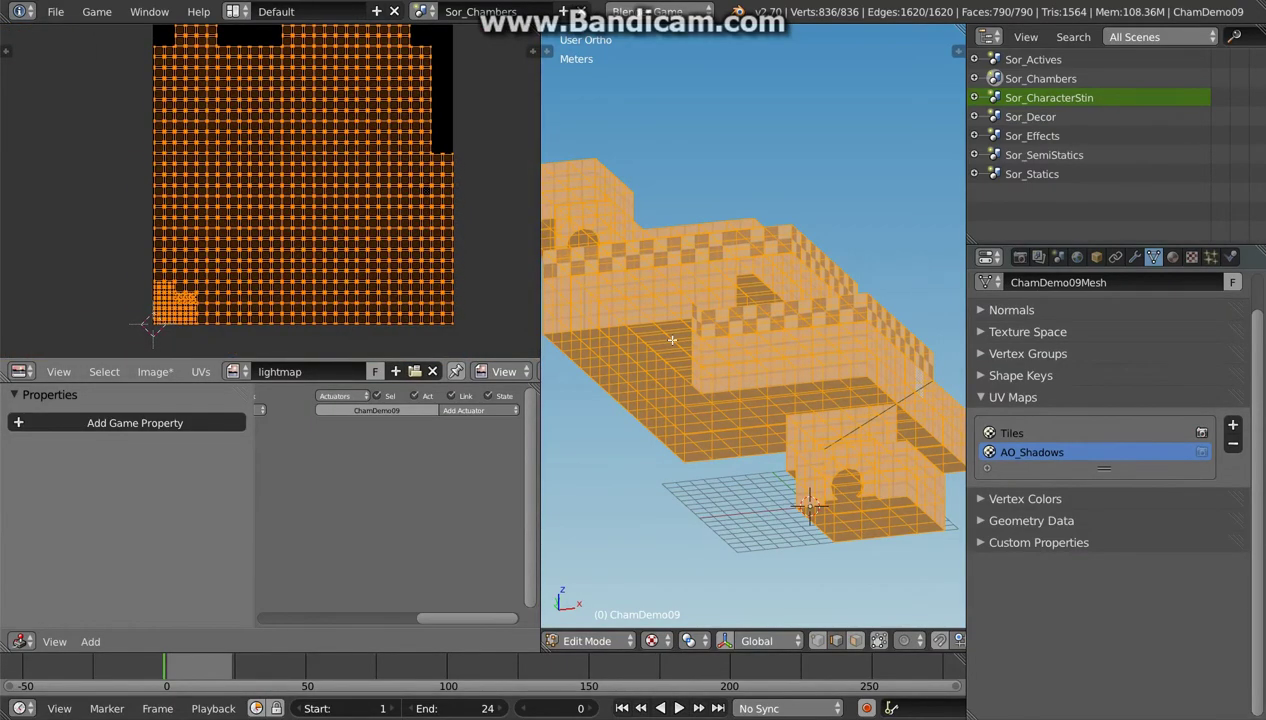
# - Leave Edit Mode and save the blend file over the existing one
pyautogui.press('Tab')
pyautogui.hotkey('ctrl', 's')
pyautogui.click(709, 331)
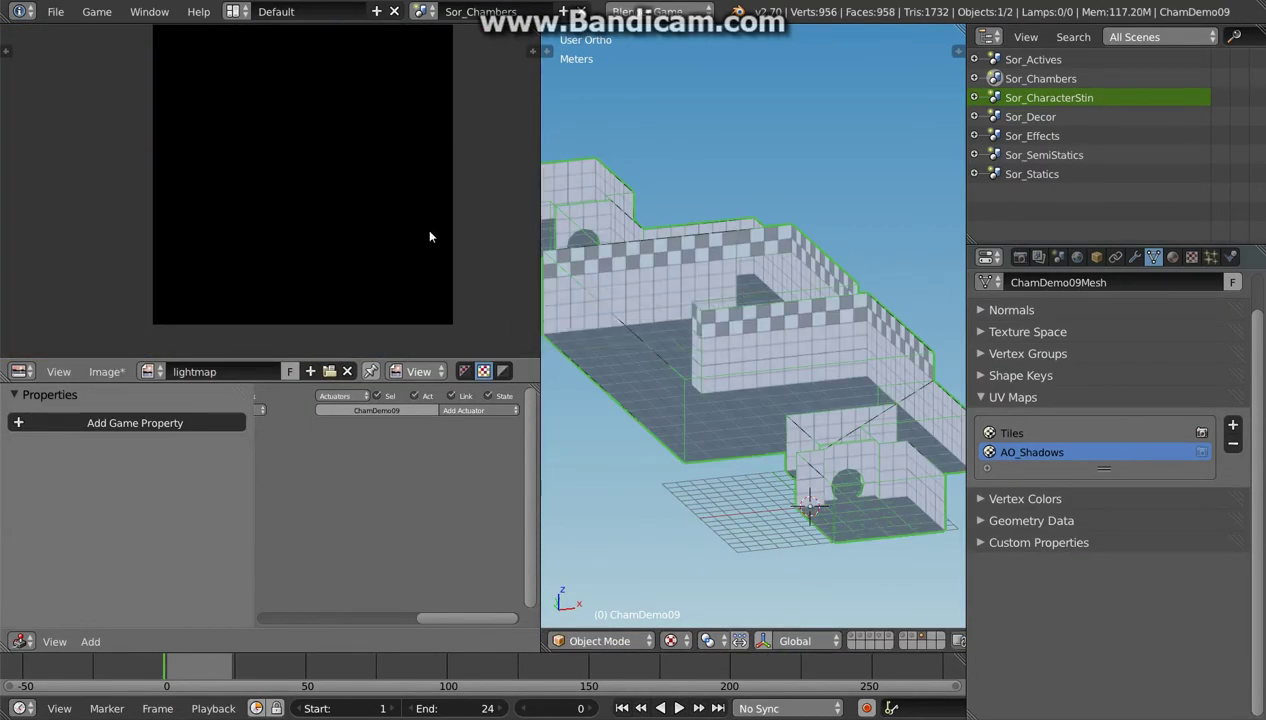
pyautogui.click(56, 12)
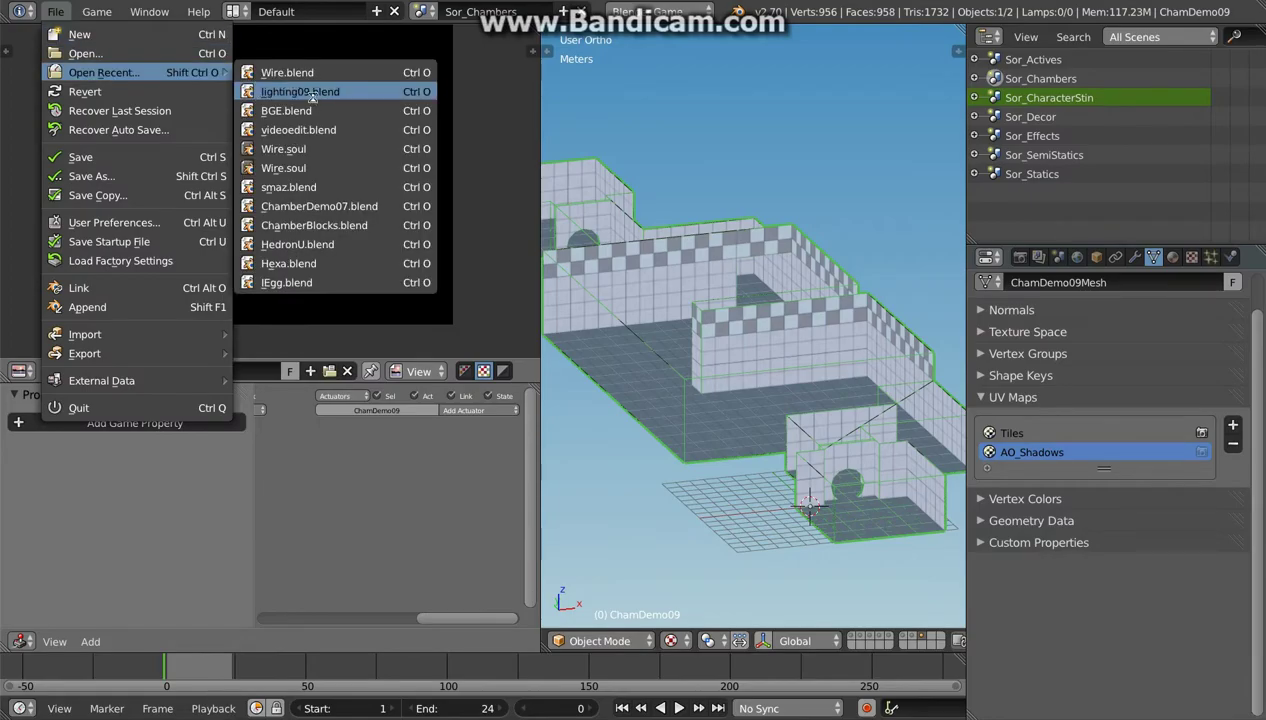
# - Open Demo09_PortTest and append the ChamDemo09 object from Wire.blend
pyautogui.click(309, 95)
pyautogui.click(56, 12)
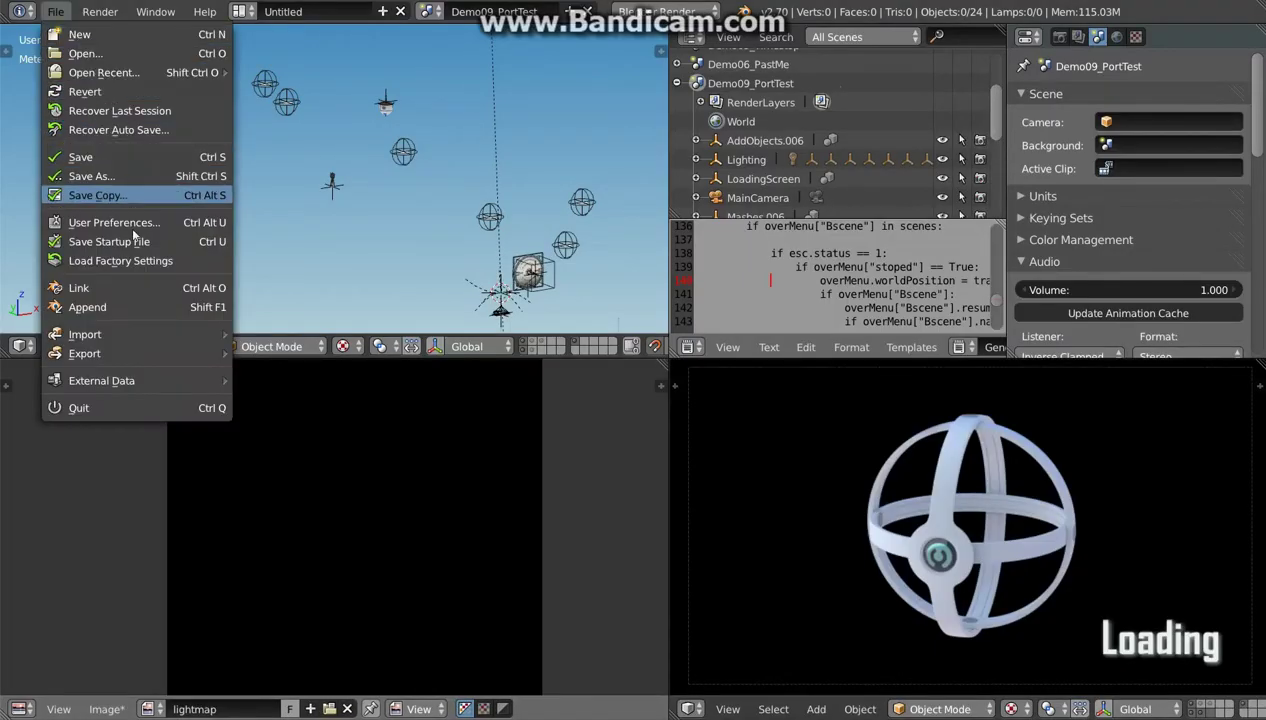
pyautogui.click(111, 308)
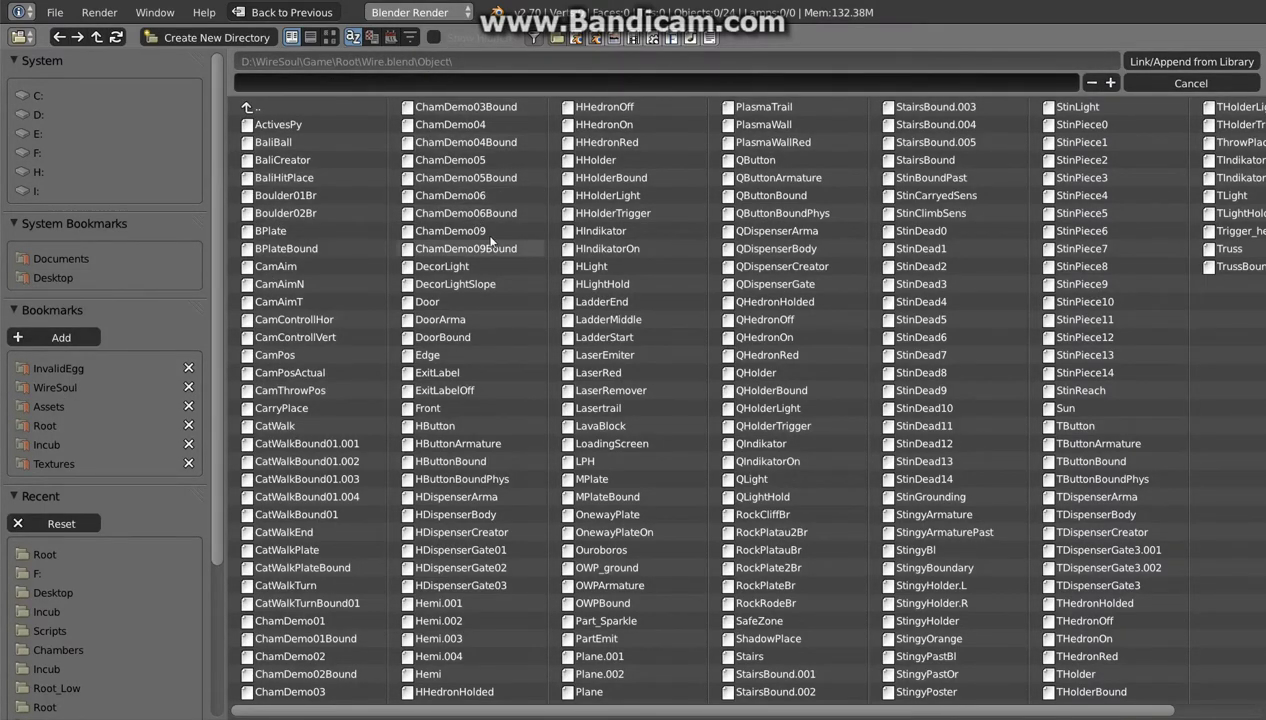
pyautogui.click(450, 231)
pyautogui.click(1191, 61)
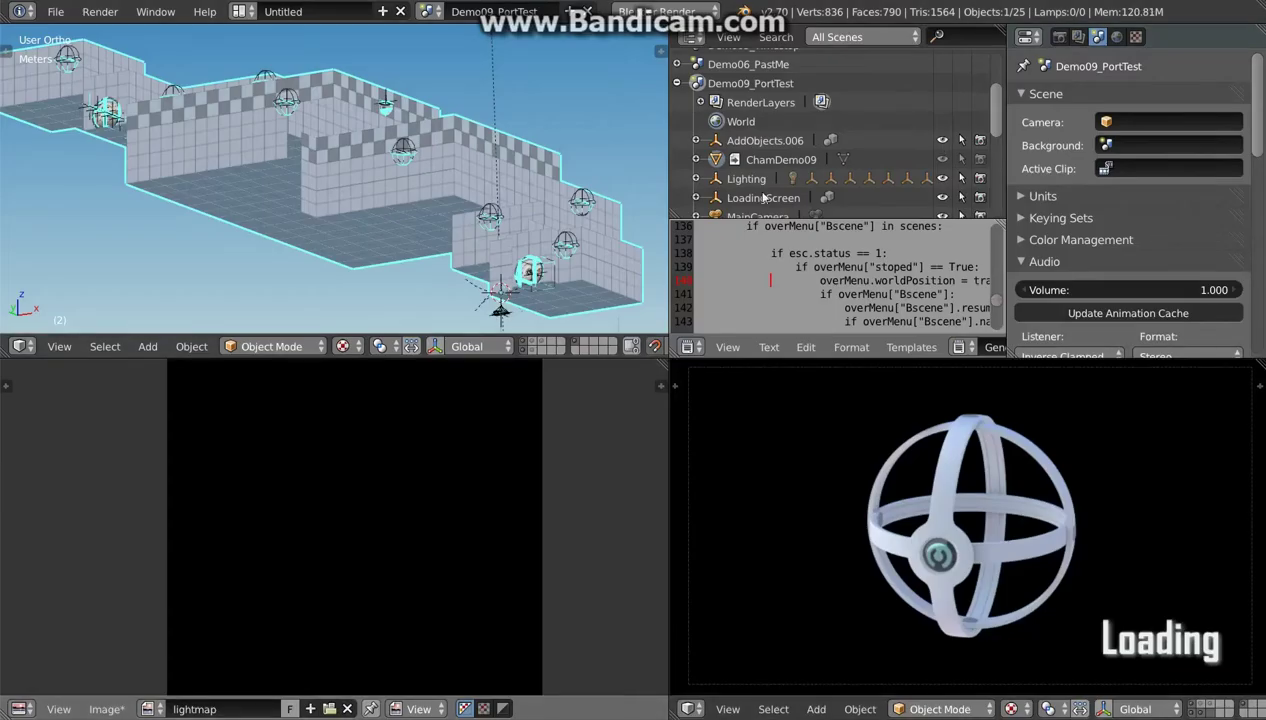
# - Make ChamDemo09.001 local and check its Tiles and AO_Shadows UV maps in Edit Mode
pyautogui.click(191, 346)
pyautogui.moveTo(227, 680)
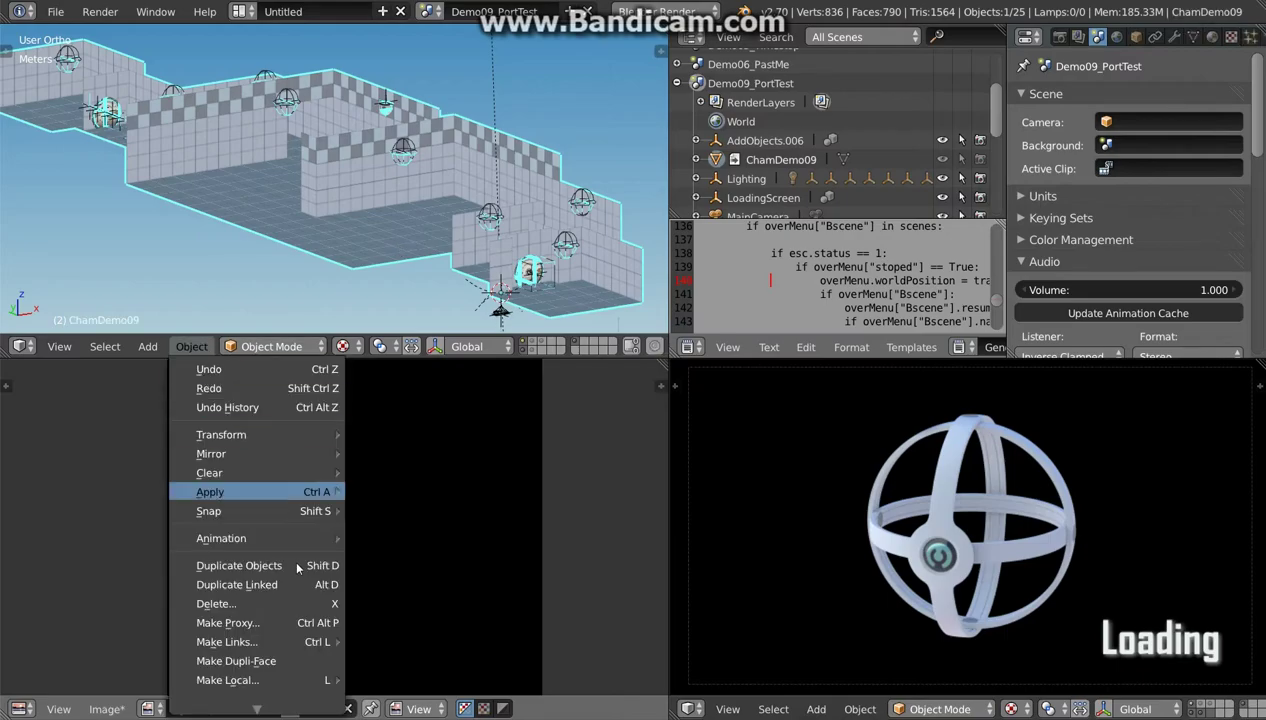
pyautogui.click(414, 618)
pyautogui.click(1193, 36)
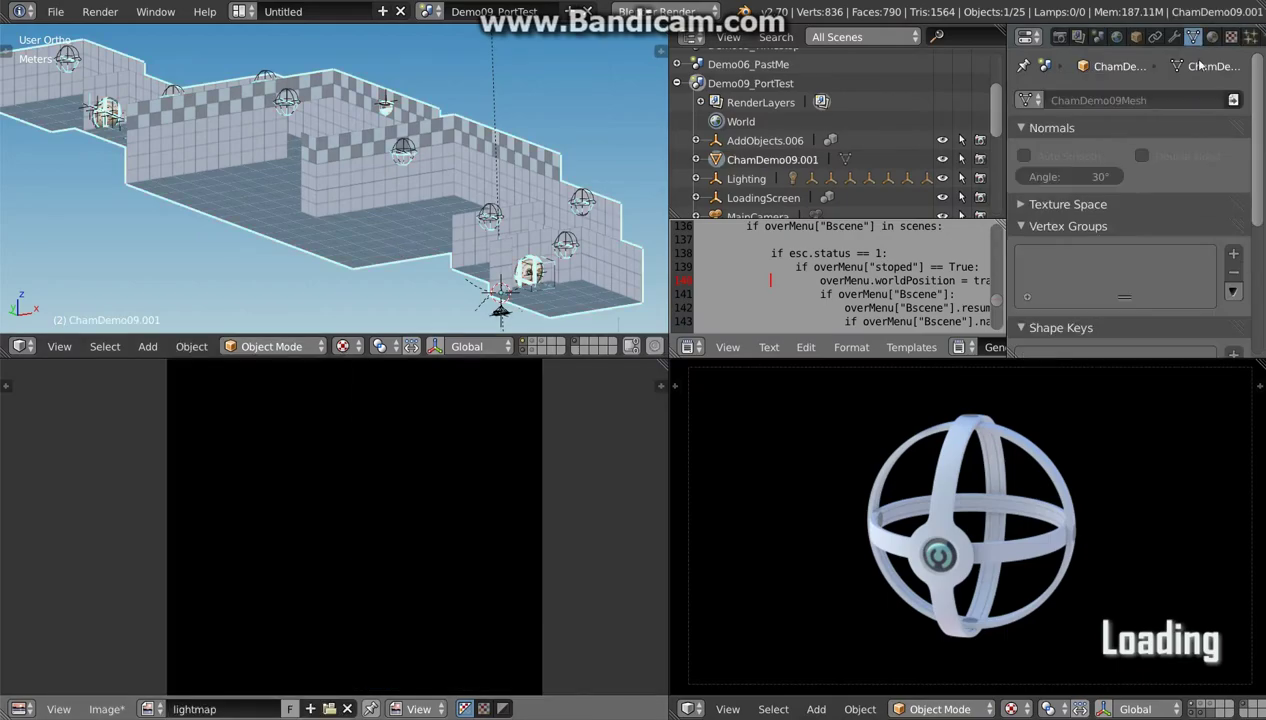
pyautogui.scroll(-5, 1110, 270)
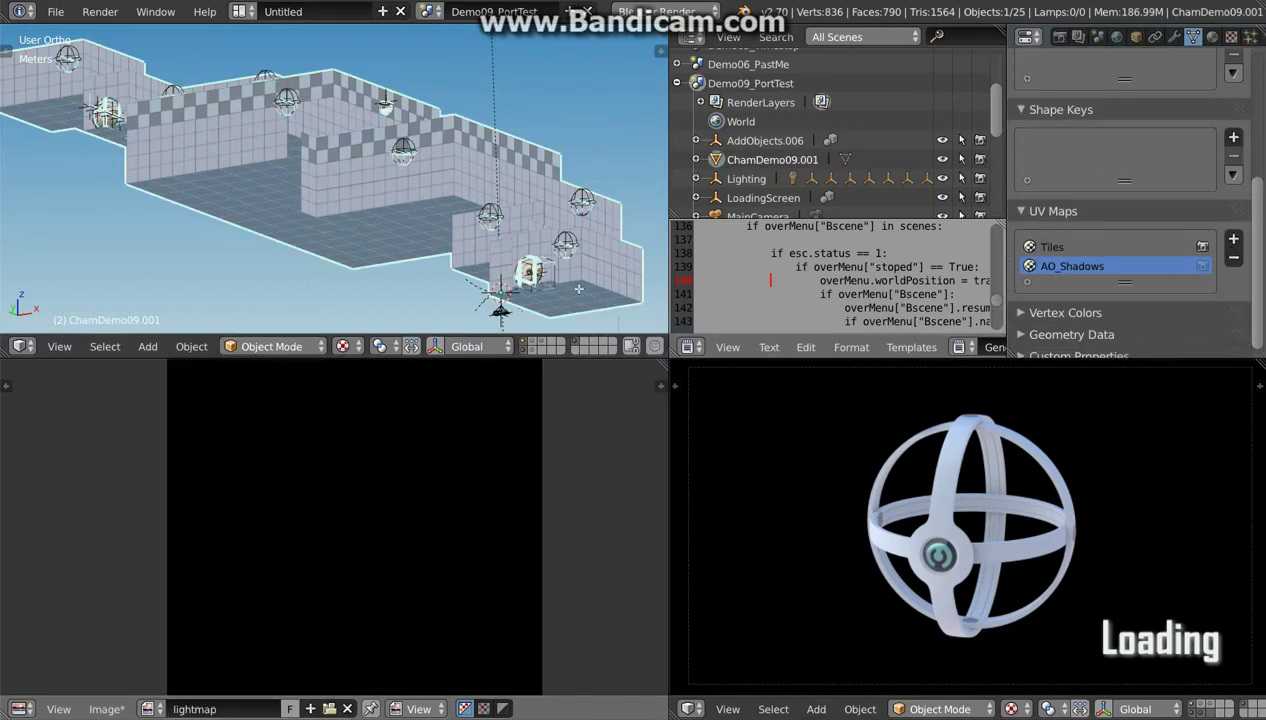
pyautogui.press('Tab')
pyautogui.press('Tab')
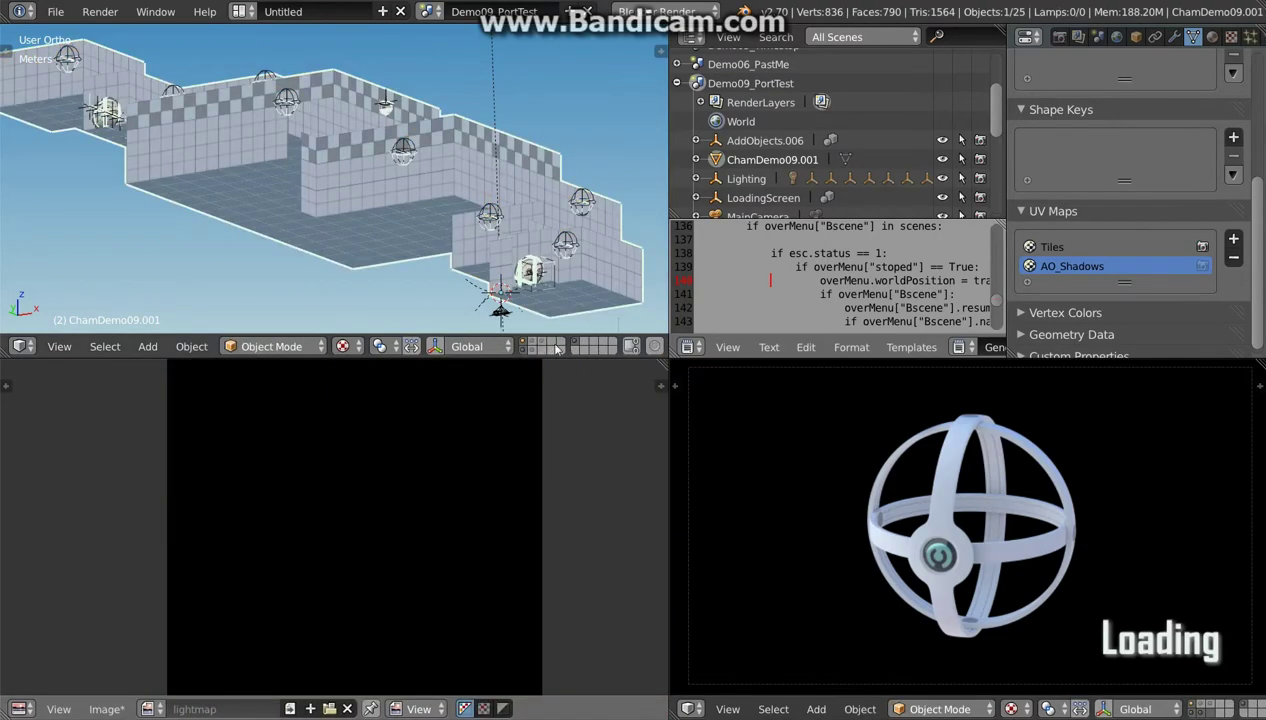
pyautogui.scroll(2, 611, 315)
pyautogui.scroll(1, 611, 315)
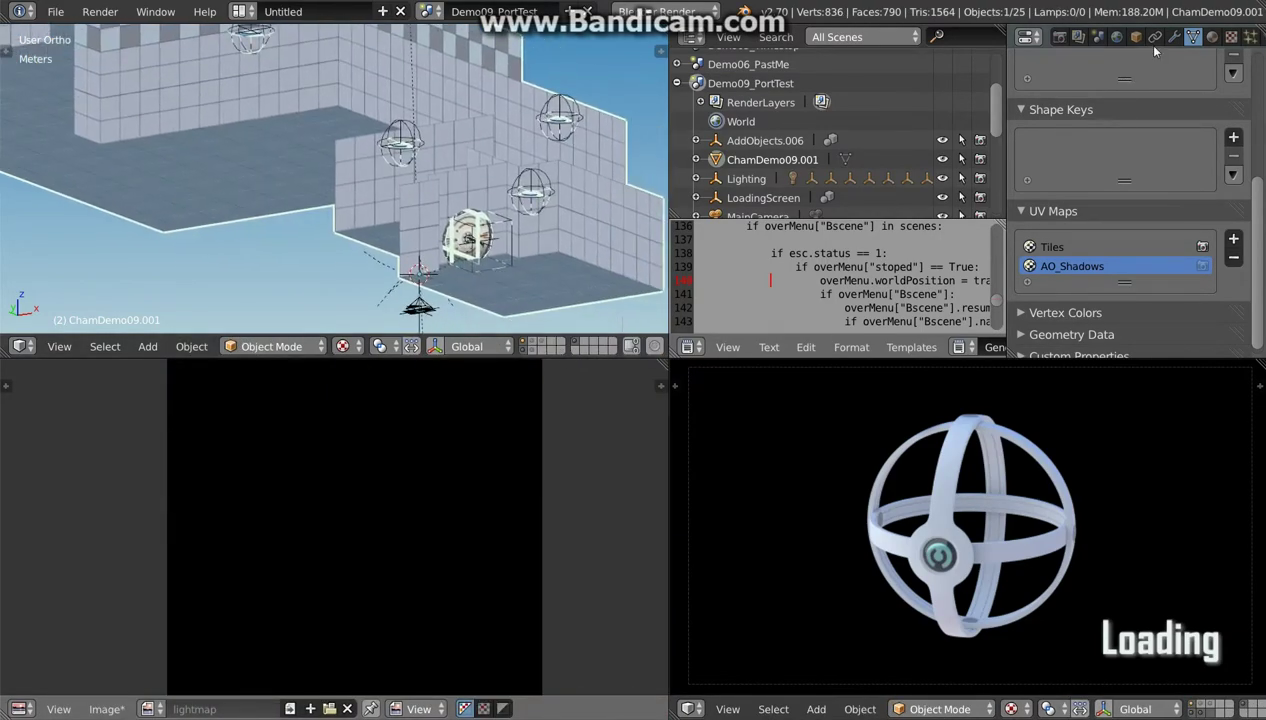
# - Set the Render properties' Bake mode to Ambient Occlusion and bake ChamDemo09.001 into the lightmap
pyautogui.click(1059, 37)
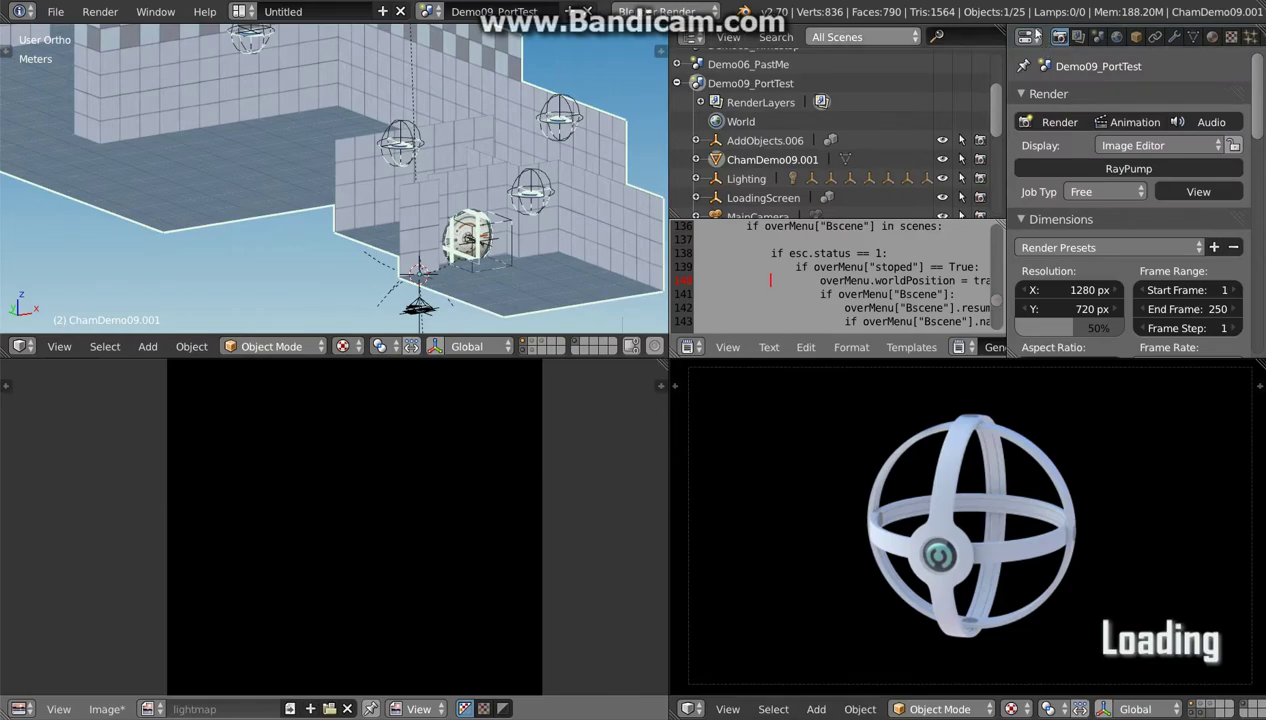
pyautogui.click(1117, 37)
pyautogui.scroll(-3, 1130, 200)
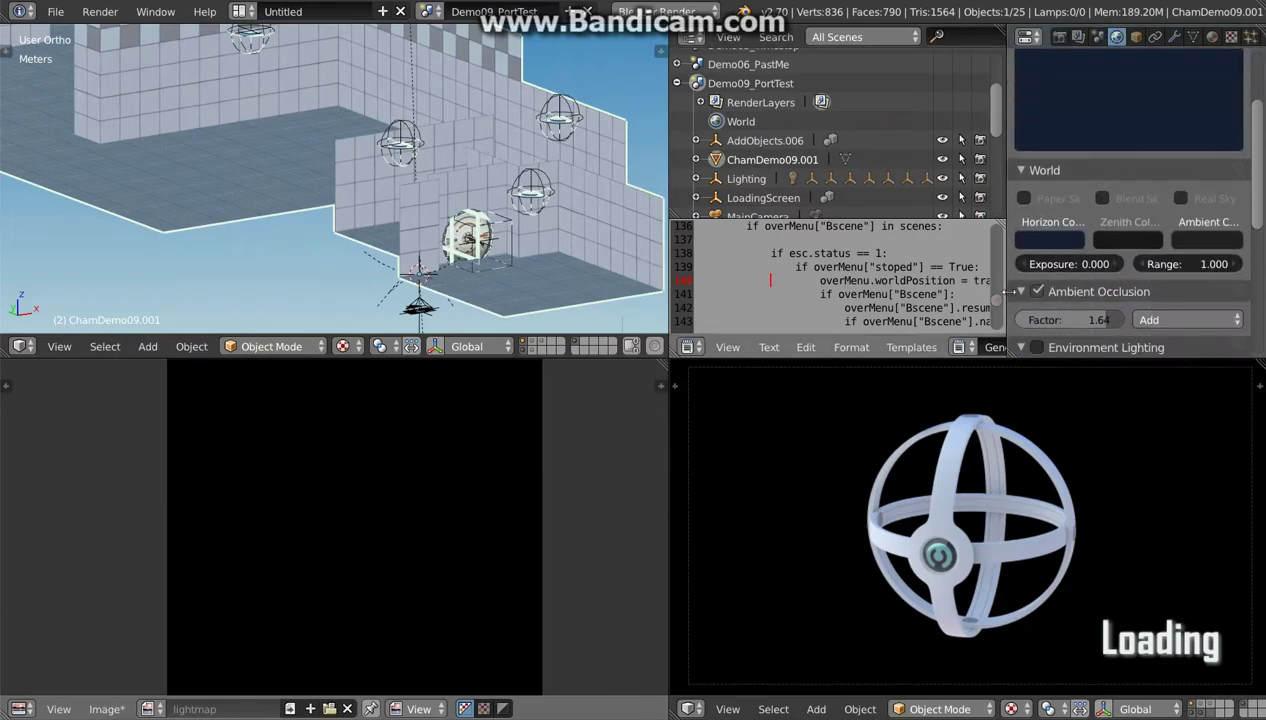
pyautogui.click(1059, 37)
pyautogui.scroll(-5, 1114, 291)
pyautogui.scroll(-5, 1114, 291)
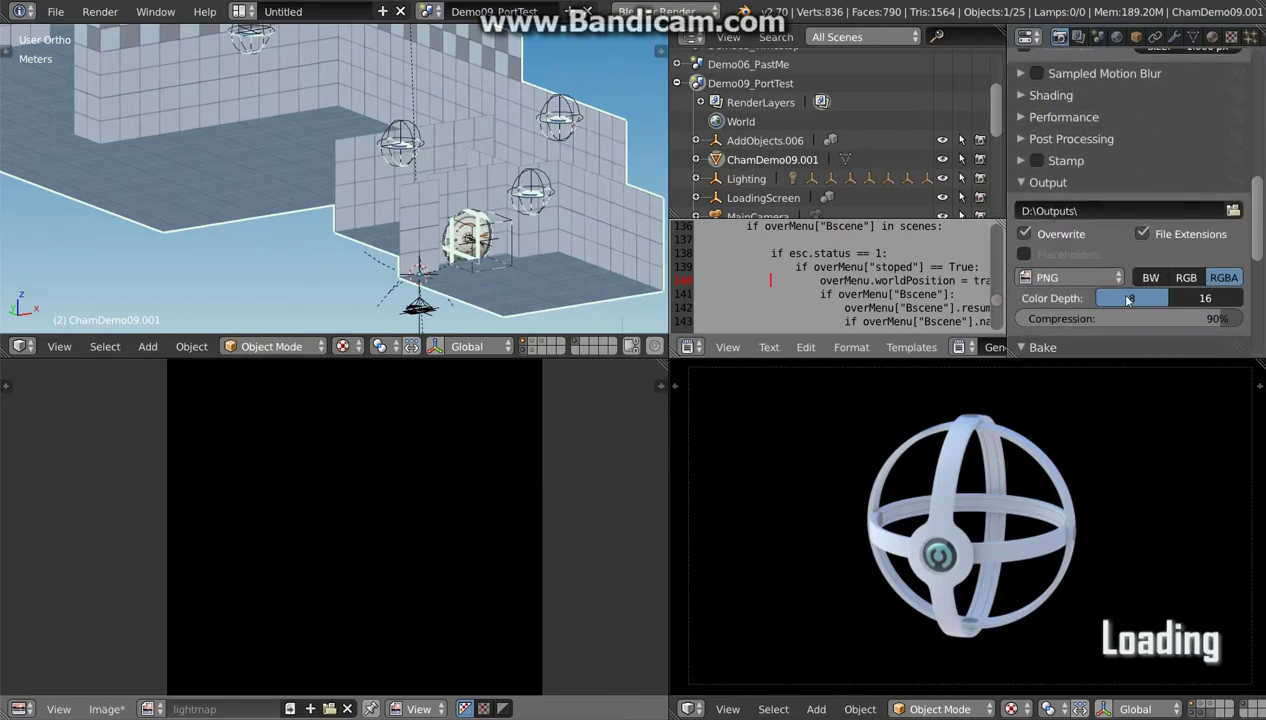
pyautogui.scroll(-5, 1126, 300)
pyautogui.scroll(1, 1126, 300)
pyautogui.click(1131, 204)
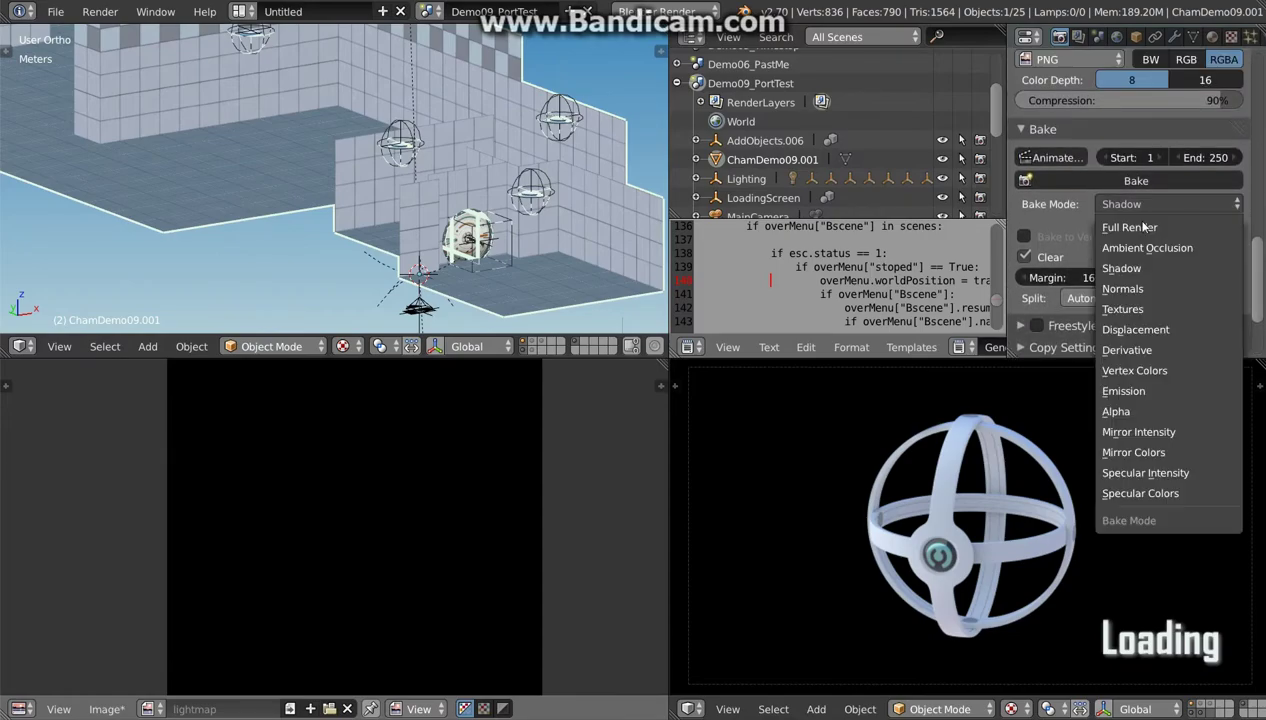
pyautogui.click(1131, 245)
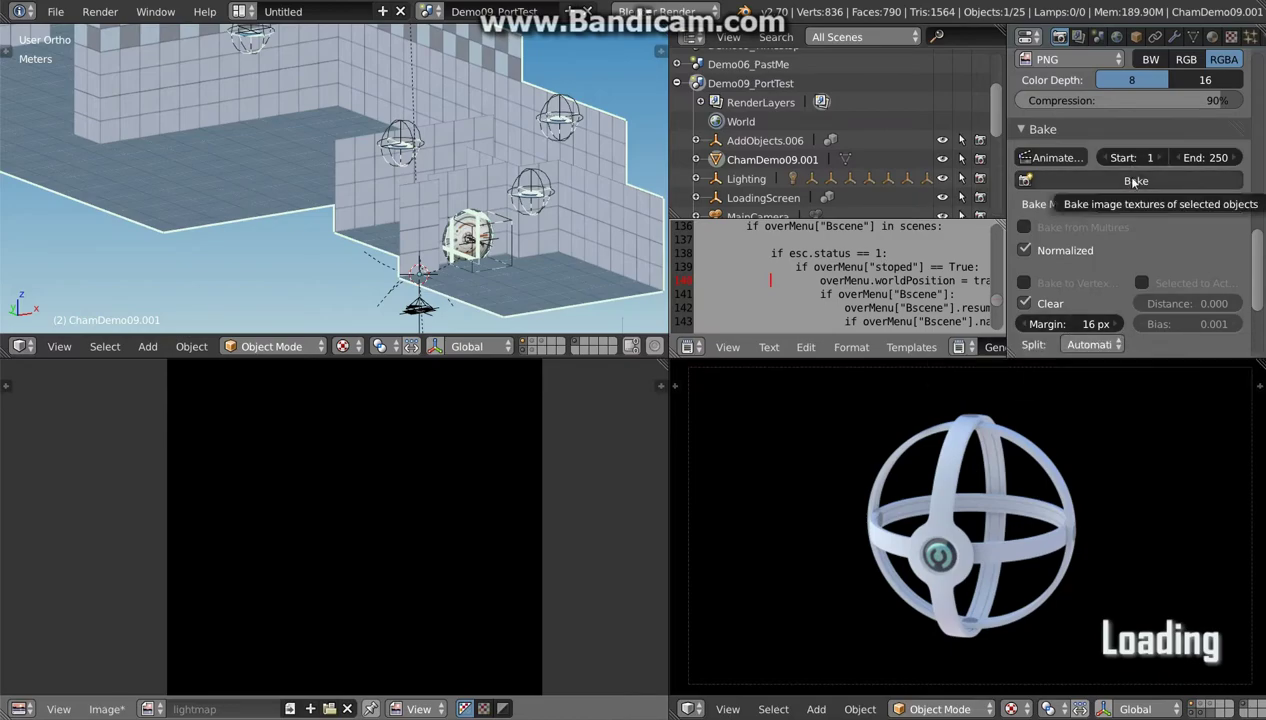
pyautogui.click(1134, 181)
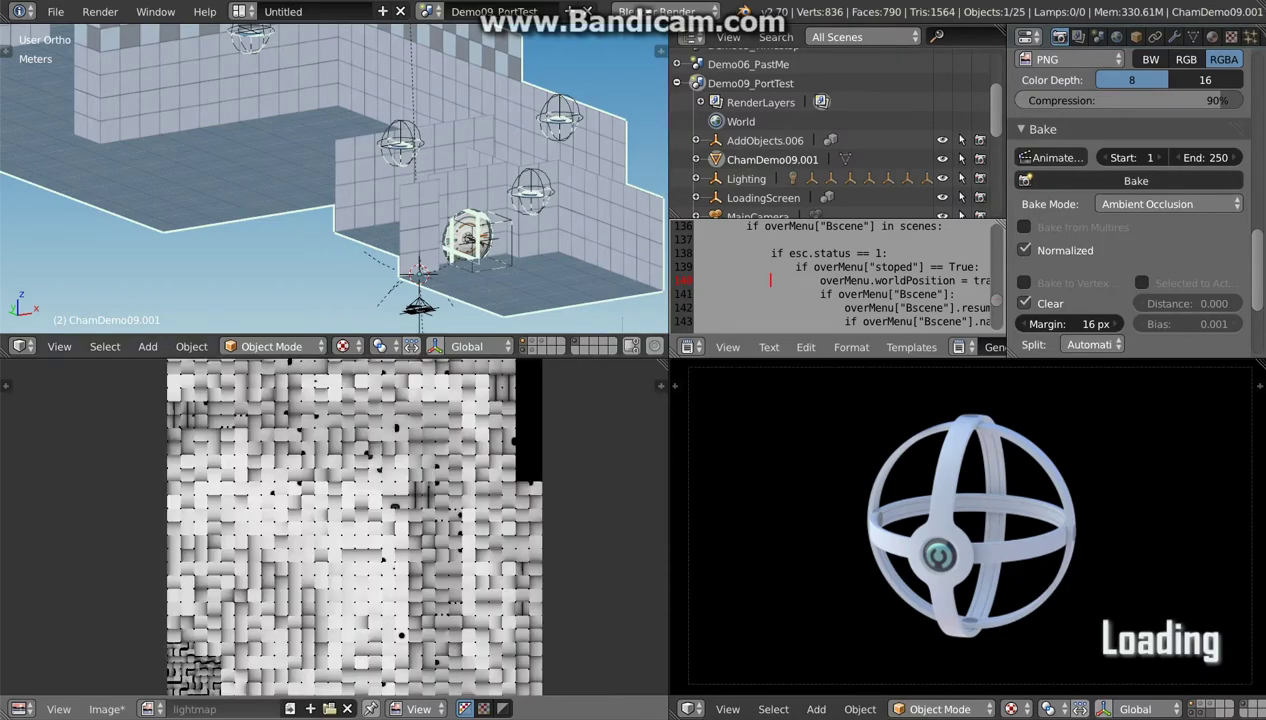
# - Save the baked lightmap as ChamDemo09AOBig.png in Incub/TextureMaking
pyautogui.click(107, 709)
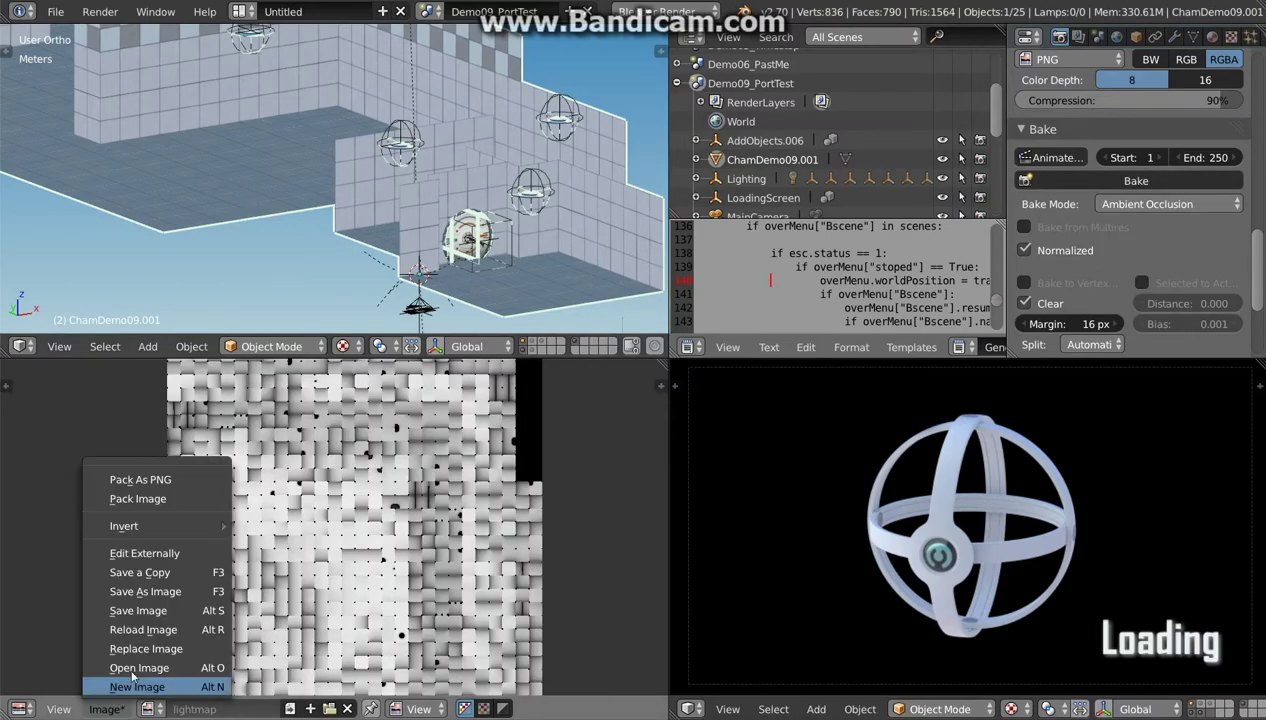
pyautogui.click(120, 585)
pyautogui.click(72, 445)
pyautogui.click(308, 298)
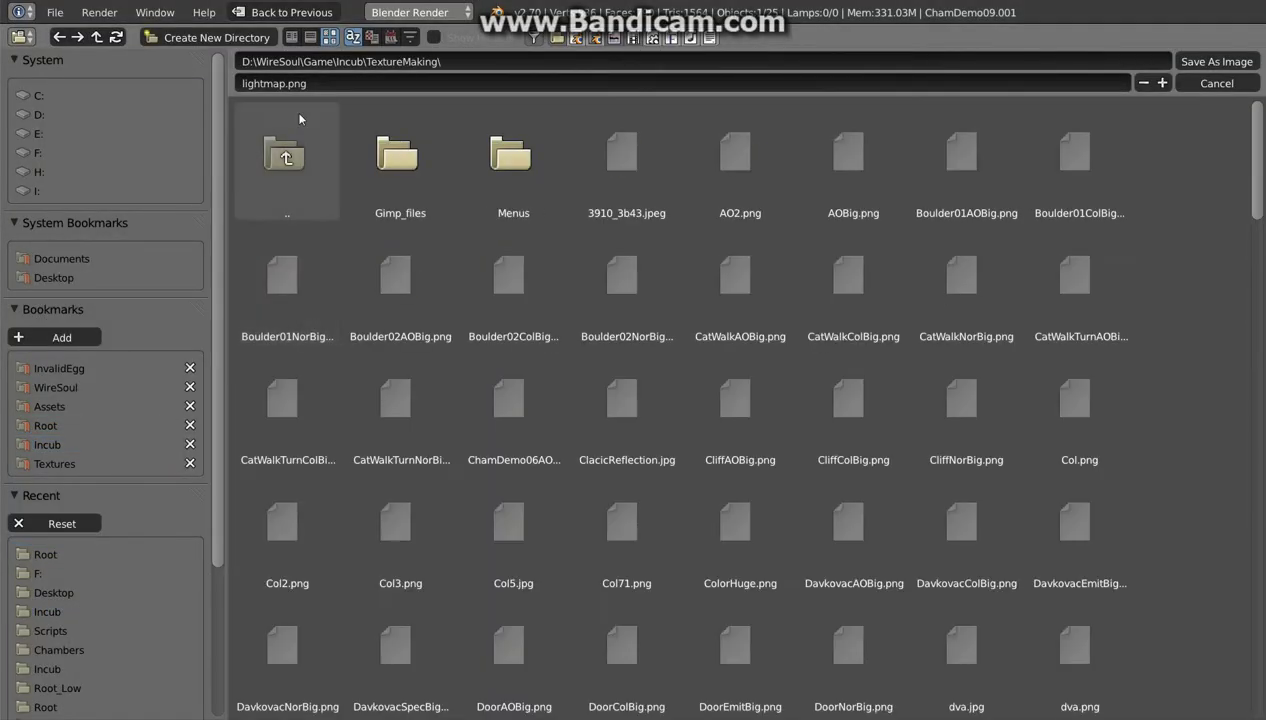
pyautogui.click(268, 83)
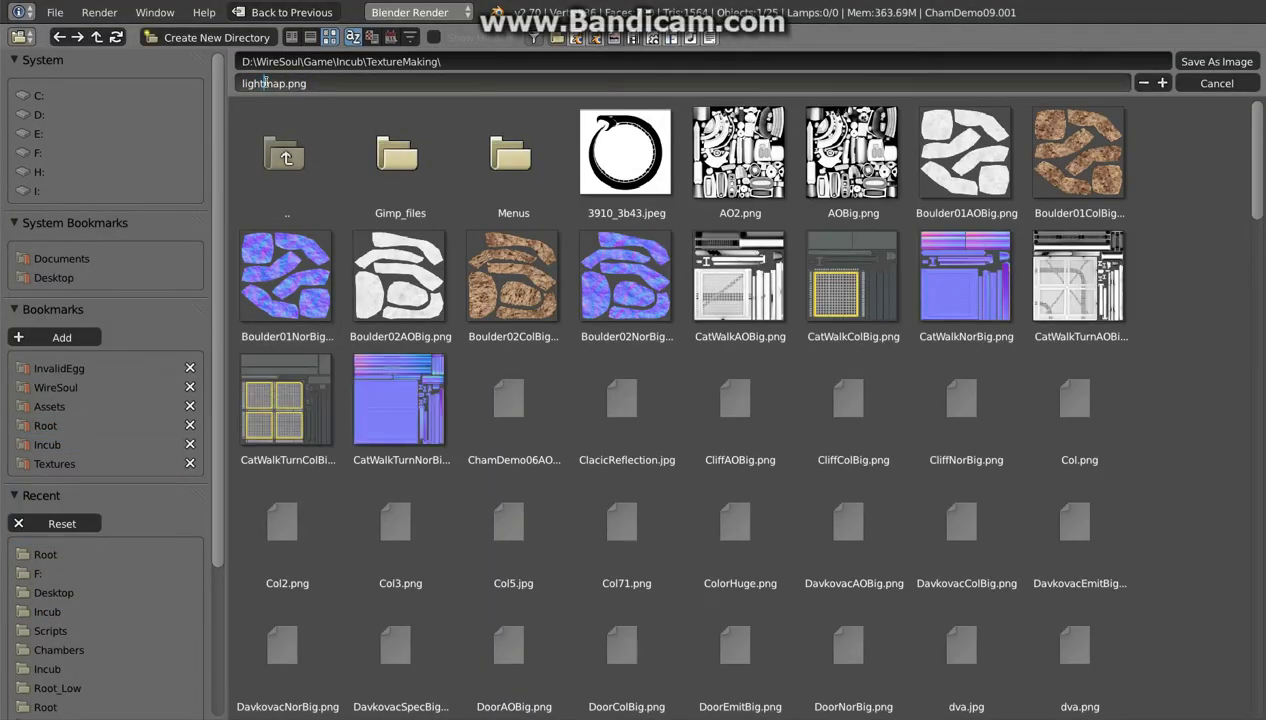
pyautogui.write('Cham')
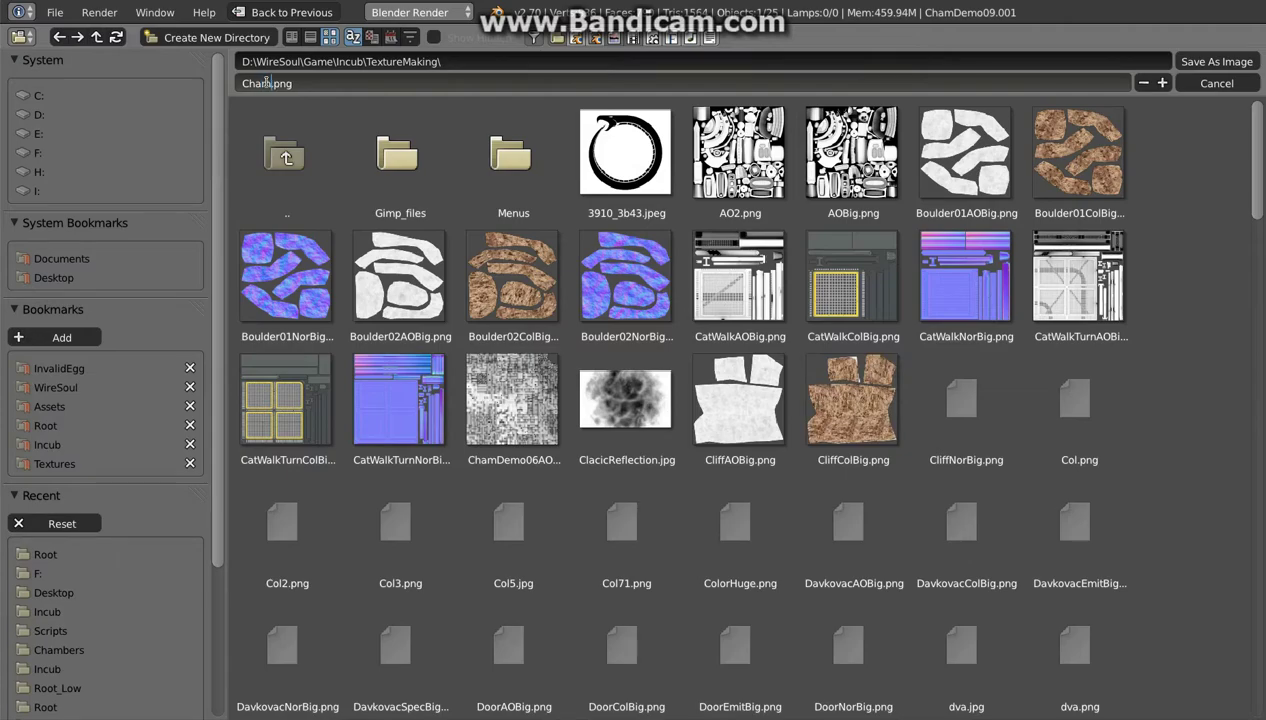
pyautogui.write('Demo09')
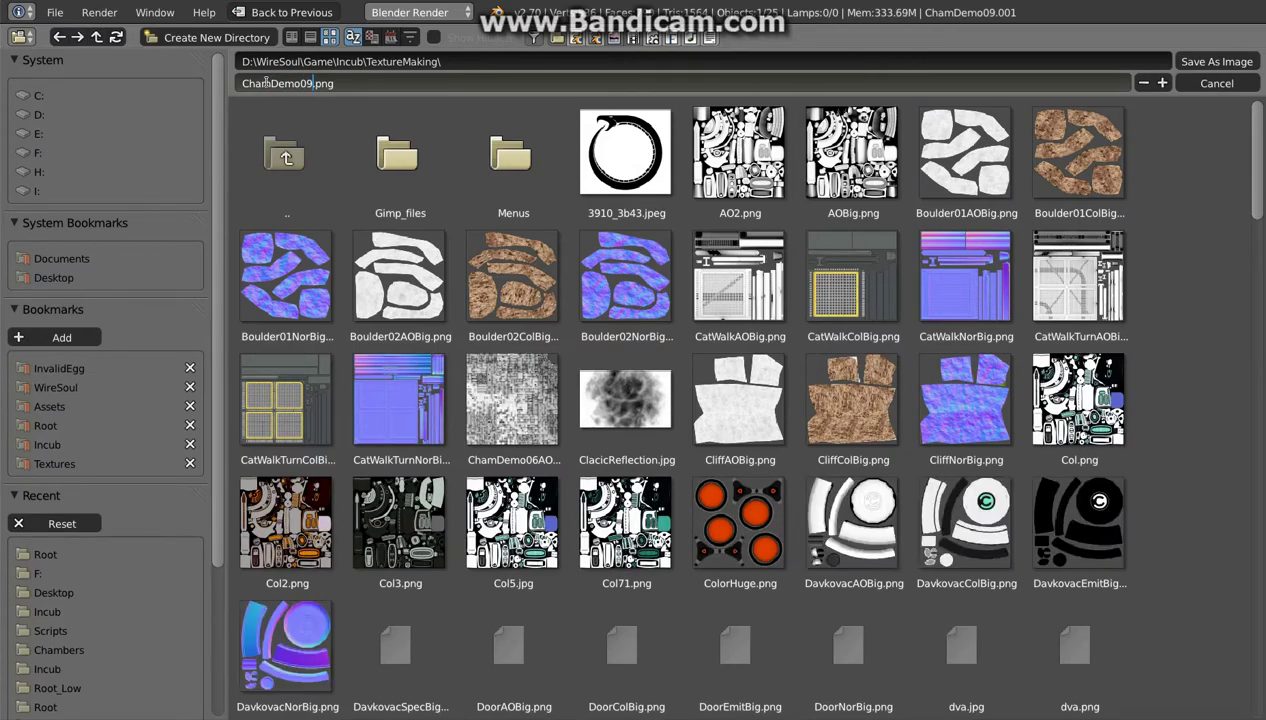
pyautogui.write('AOBig')
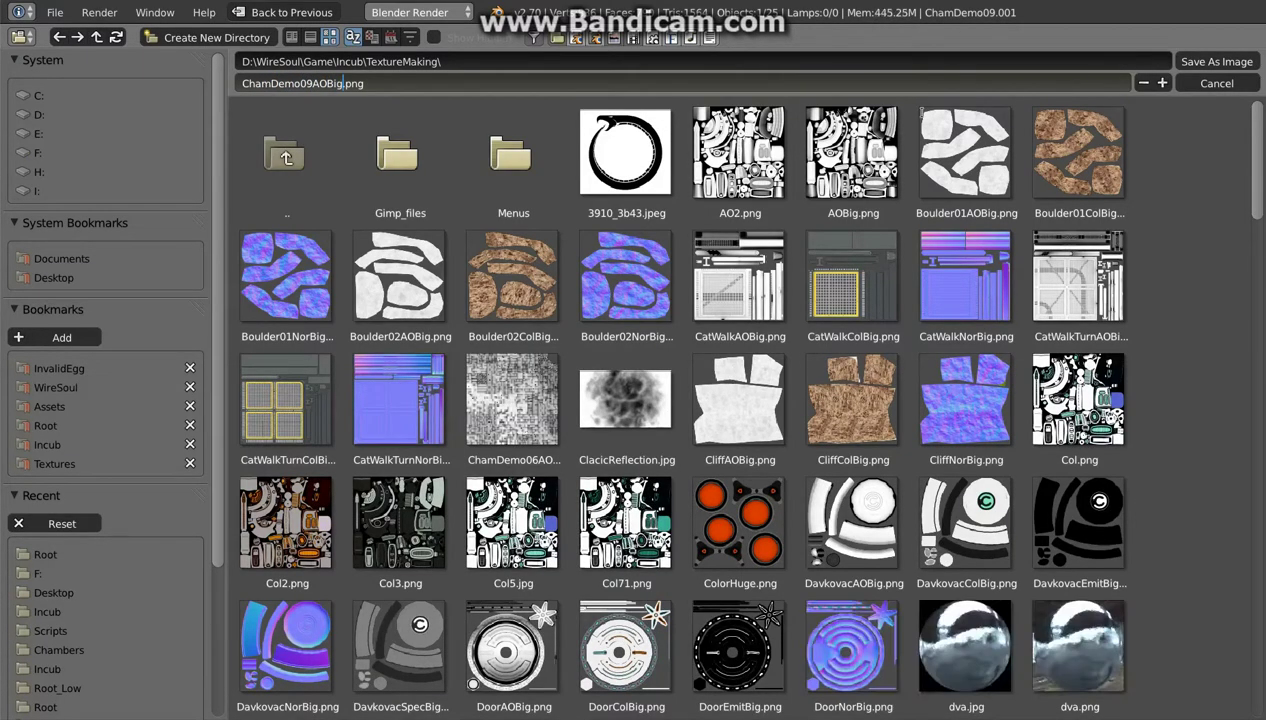
pyautogui.press('Return')
pyautogui.click(1213, 63)
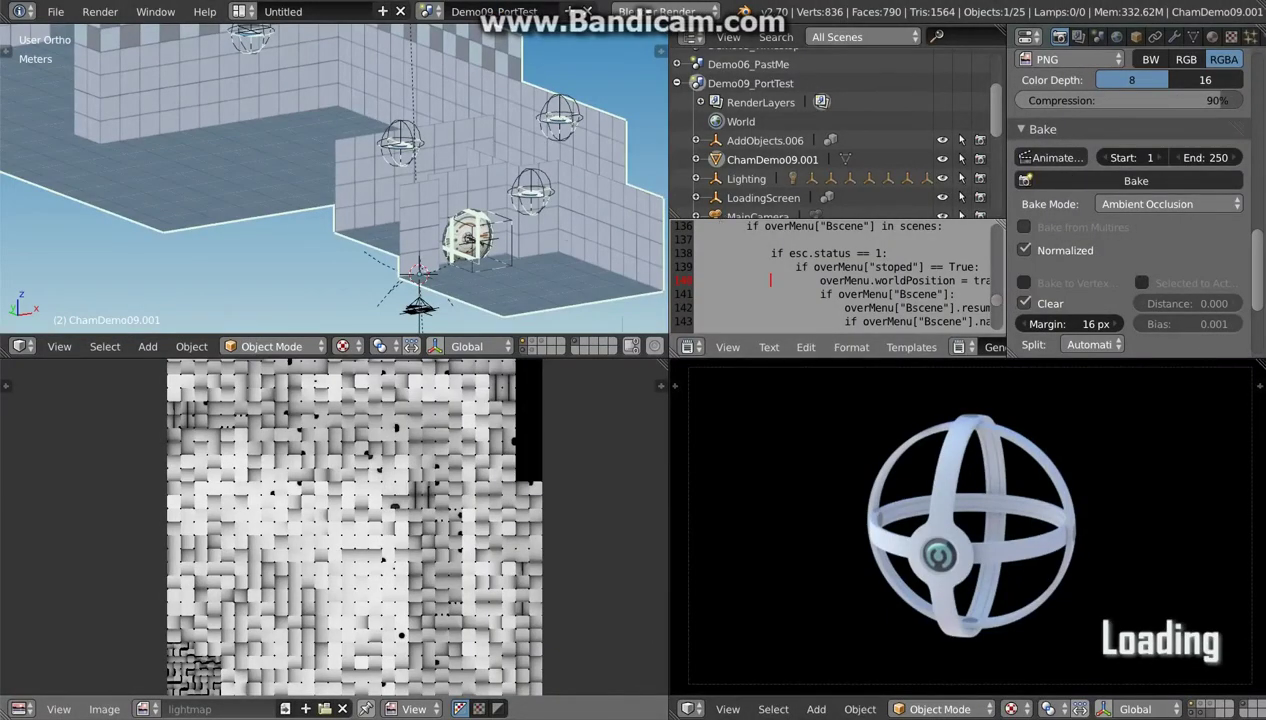
# - Add a point lamp and move it into place in the level
pyautogui.rightClick(468, 237)
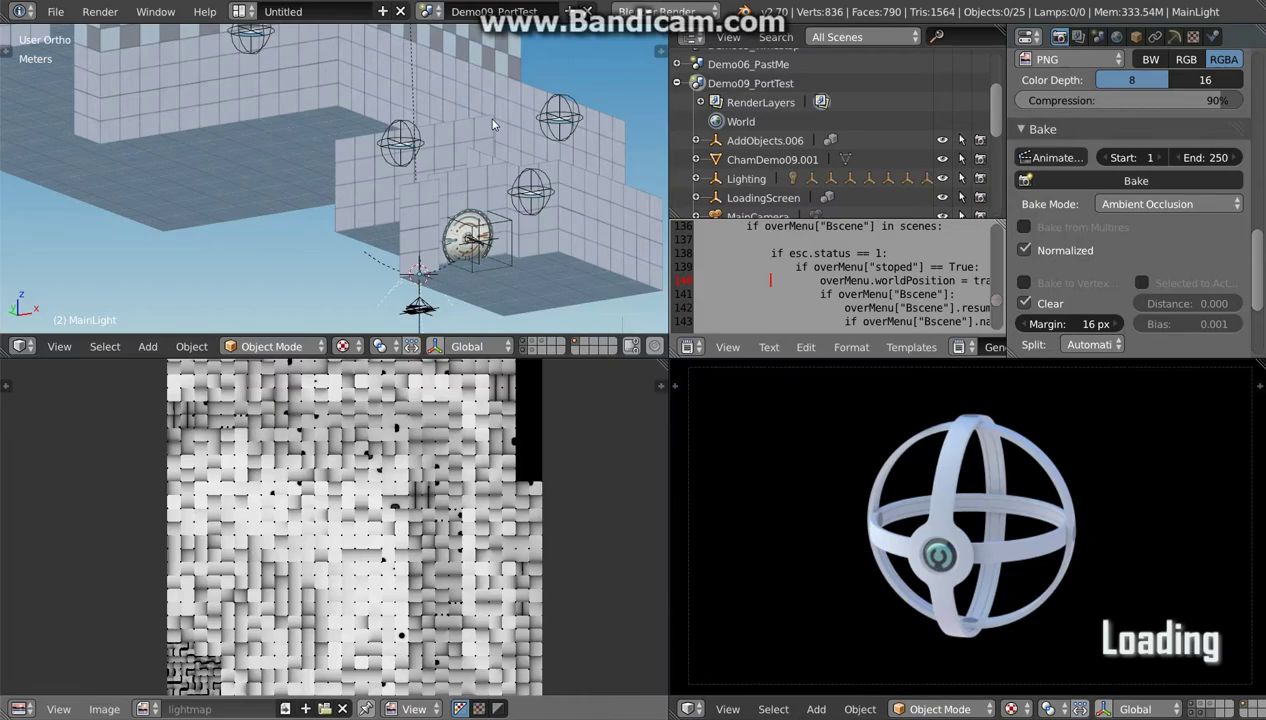
pyautogui.hotkey('shift', 'a')
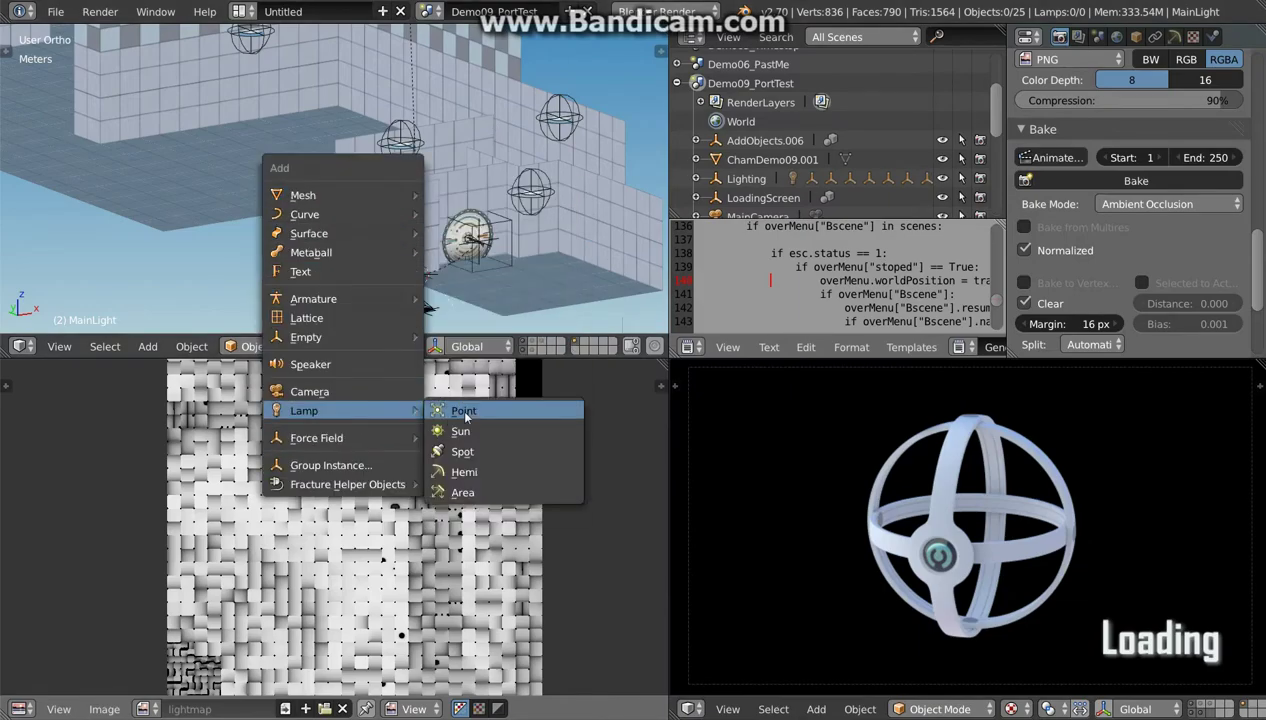
pyautogui.click(458, 411)
pyautogui.moveTo(440, 300)
pyautogui.mouseDown(button='middle')
pyautogui.moveTo(470, 291)
pyautogui.moveTo(538, 209)
pyautogui.moveTo(520, 240)
pyautogui.mouseUp(button='middle')
pyautogui.press('g')
pyautogui.click(538, 209)
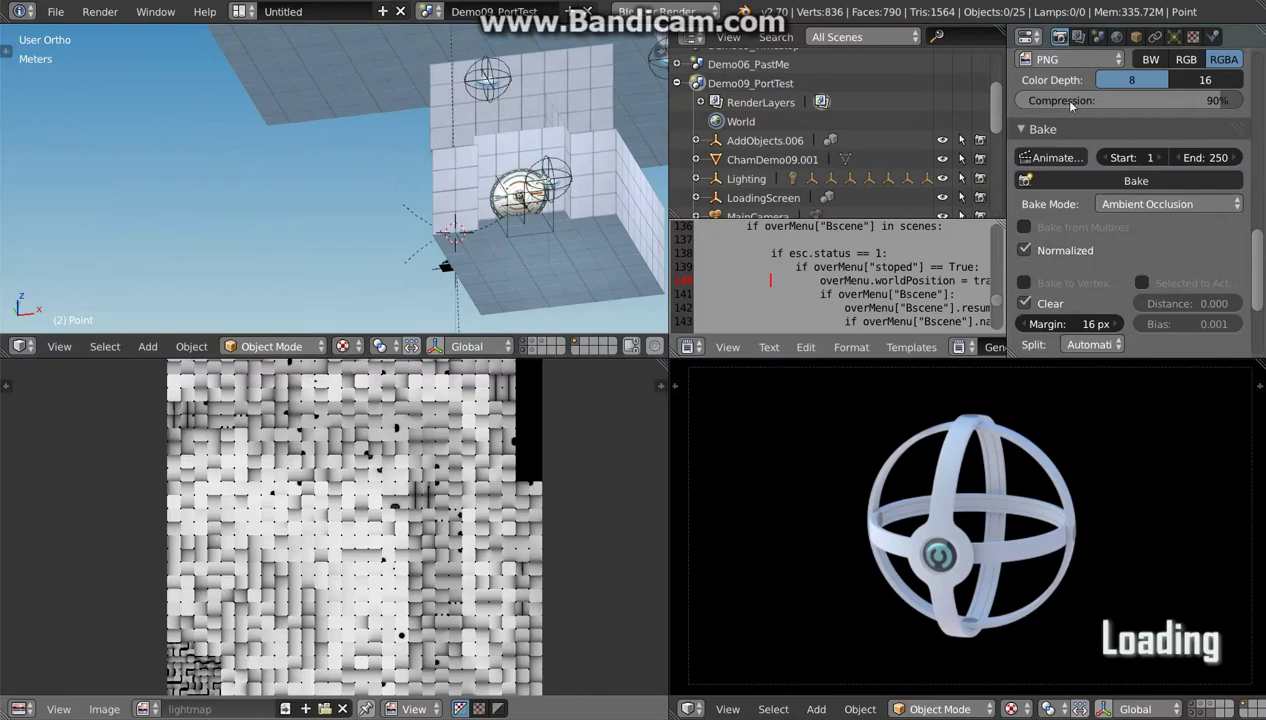
# - Assign the ProbeLight lamp data to the new point lamp
pyautogui.click(1172, 37)
pyautogui.click(1025, 100)
pyautogui.click(955, 189)
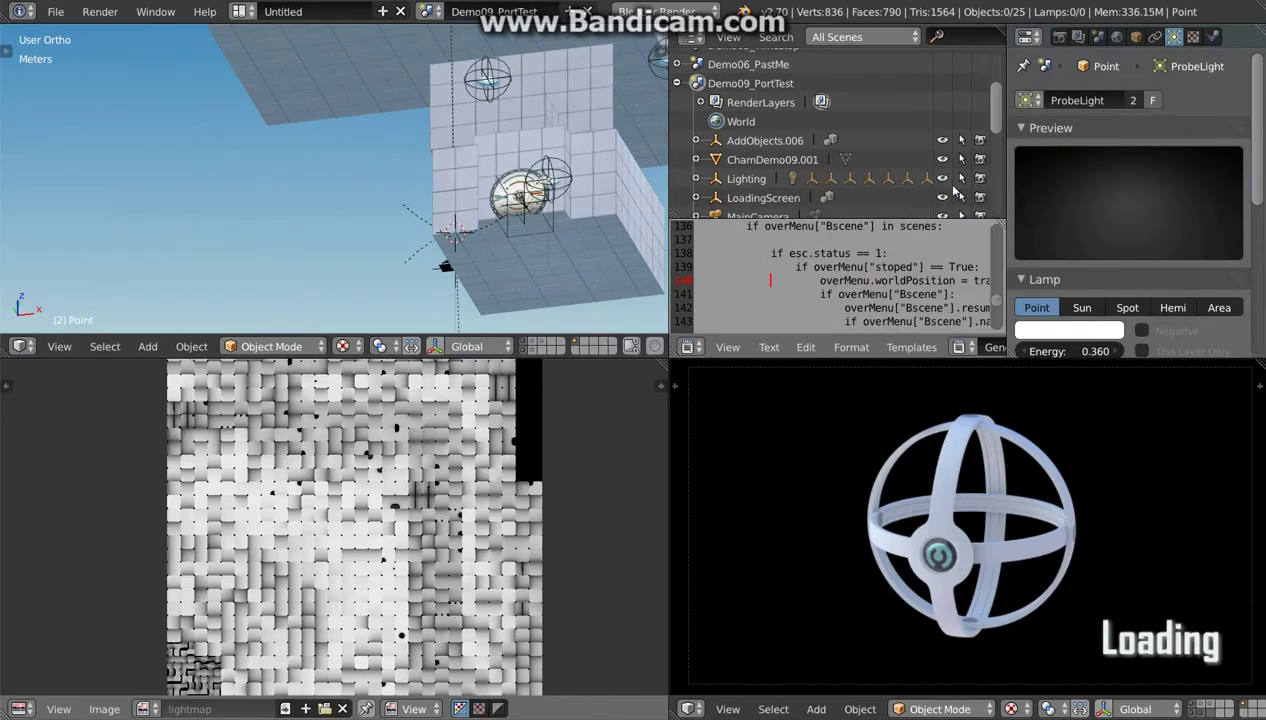
# - Delete the FillLight hemi lamp and reselect the ProbeLight point lamp
pyautogui.rightClick(418, 220)
pyautogui.rightClick(388, 227)
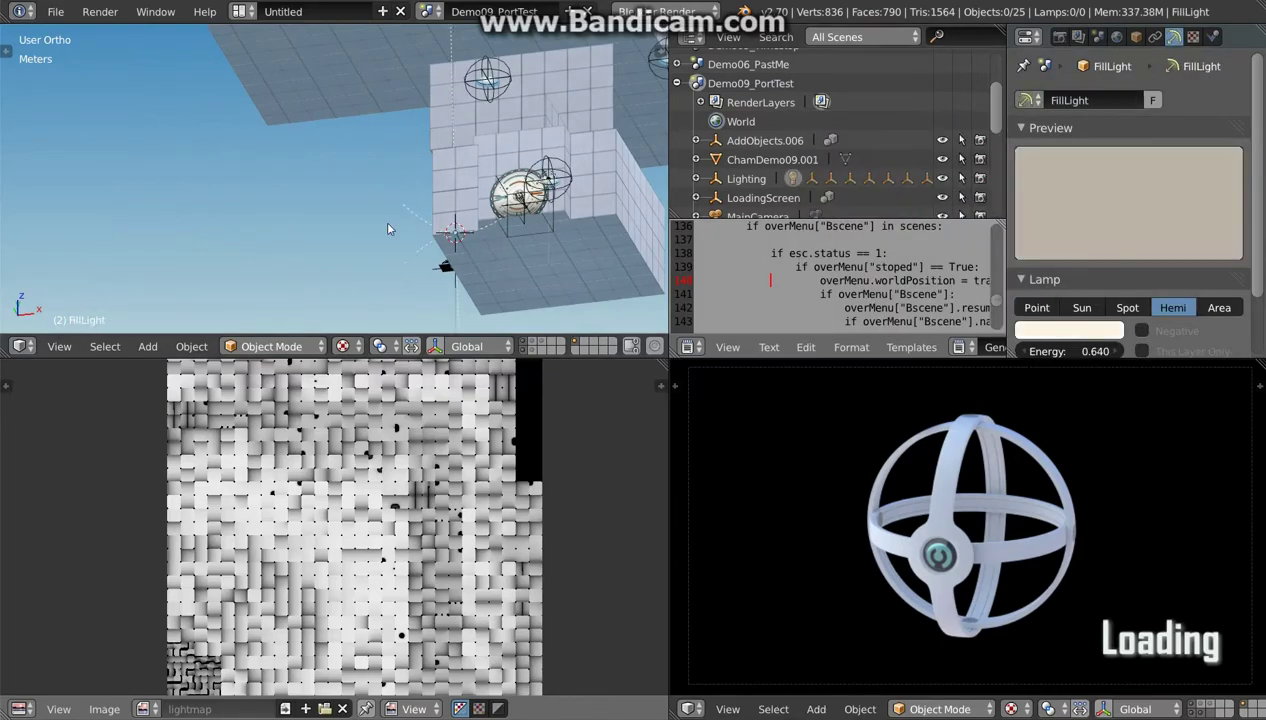
pyautogui.press('x')
pyautogui.click(389, 229)
pyautogui.moveTo(389, 229)
pyautogui.mouseDown(button='middle')
pyautogui.moveTo(467, 264)
pyautogui.moveTo(478, 247)
pyautogui.moveTo(469, 256)
pyautogui.mouseUp(button='middle')
pyautogui.rightClick(467, 263)
pyautogui.rightClick(478, 240)
# - In top view, duplicate the point lamp into copies through Point.004 across the rooms
pyautogui.press('KP_7')
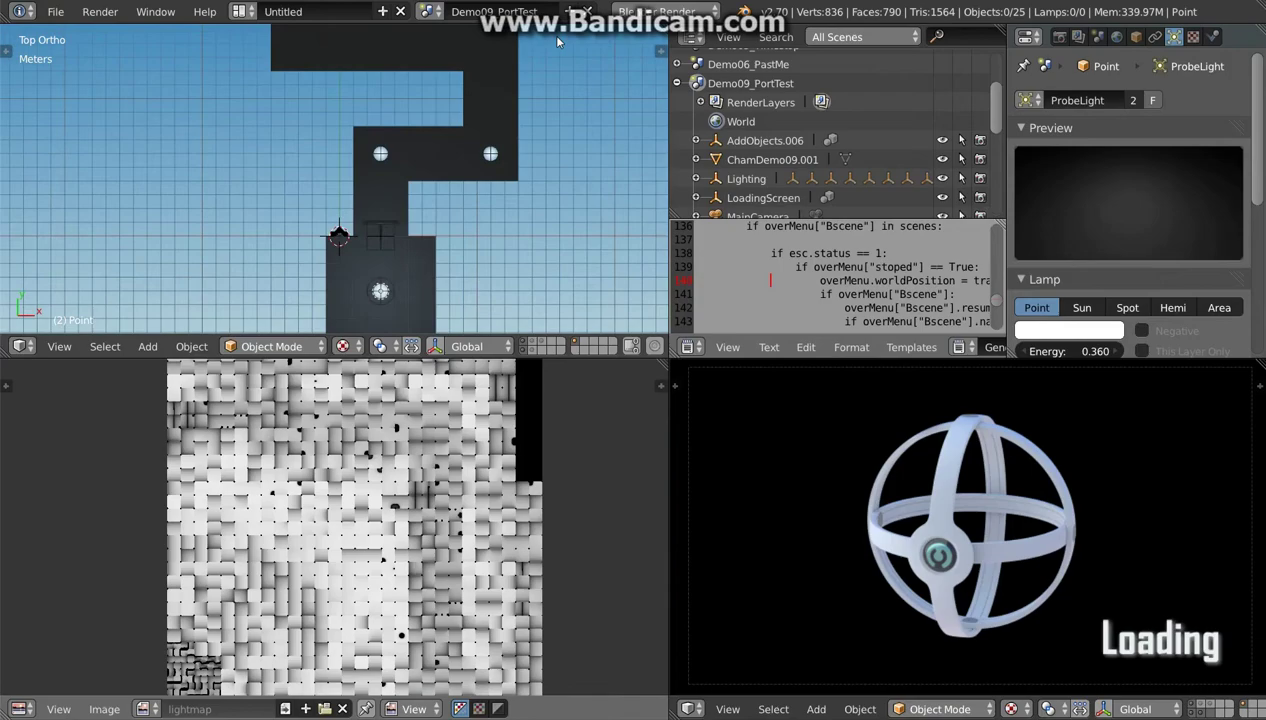
pyautogui.hotkey('shift', 'd')
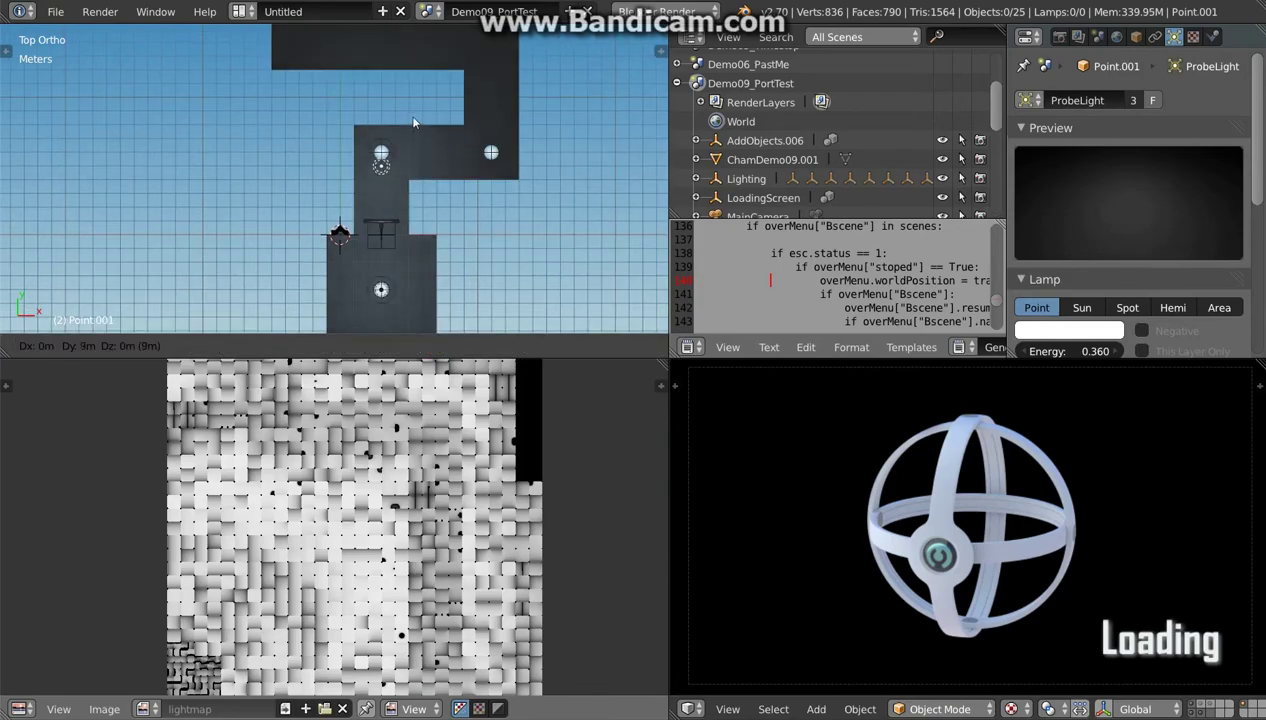
pyautogui.click(413, 113)
pyautogui.hotkey('shift', 'd')
pyautogui.click(425, 140)
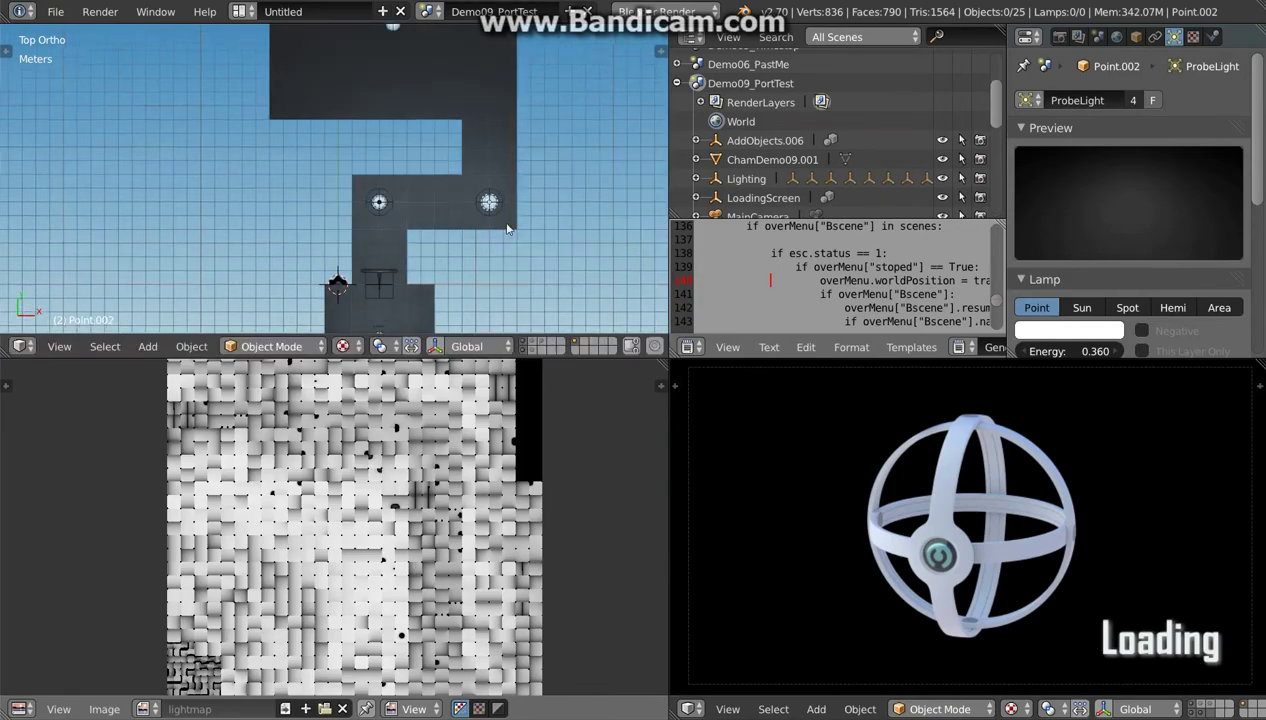
pyautogui.keyDown('shift'); pyautogui.scroll(5, 438, 169); pyautogui.keyUp('shift')
pyautogui.hotkey('shift', 'd')
pyautogui.click(436, 156)
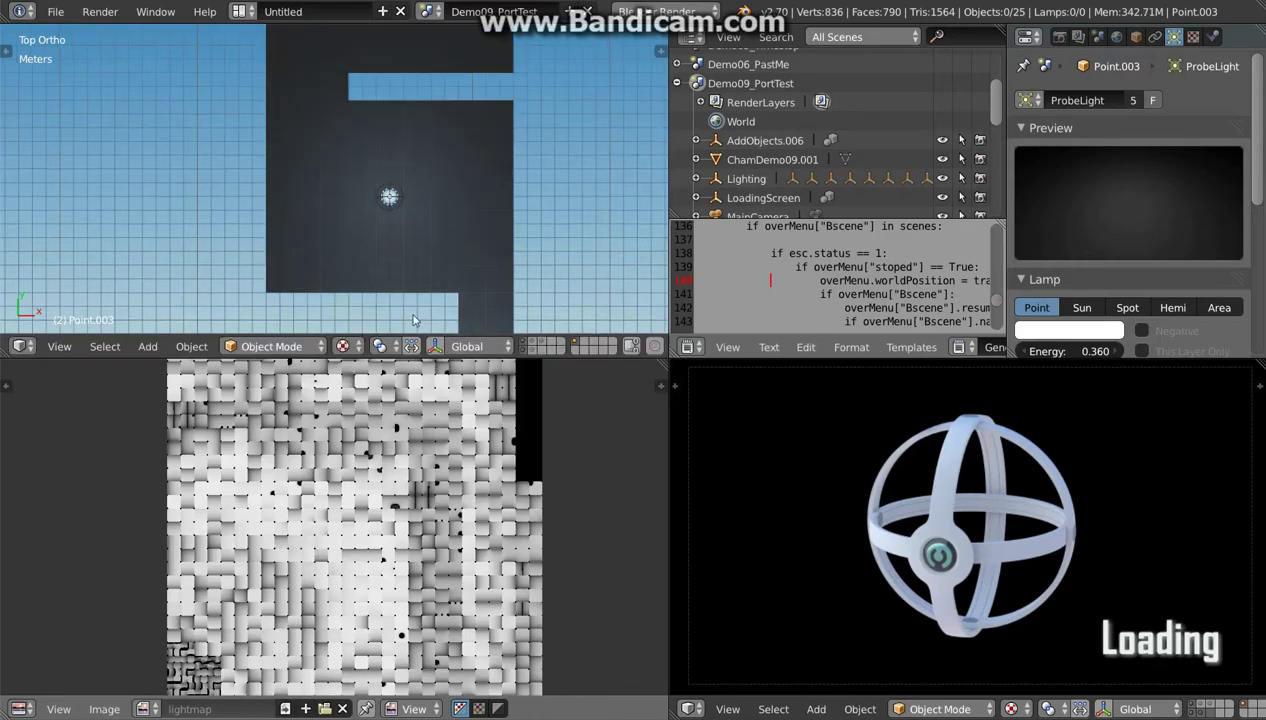
pyautogui.keyDown('shift'); pyautogui.scroll(2, 413, 38); pyautogui.keyUp('shift')
pyautogui.hotkey('shift', 'd')
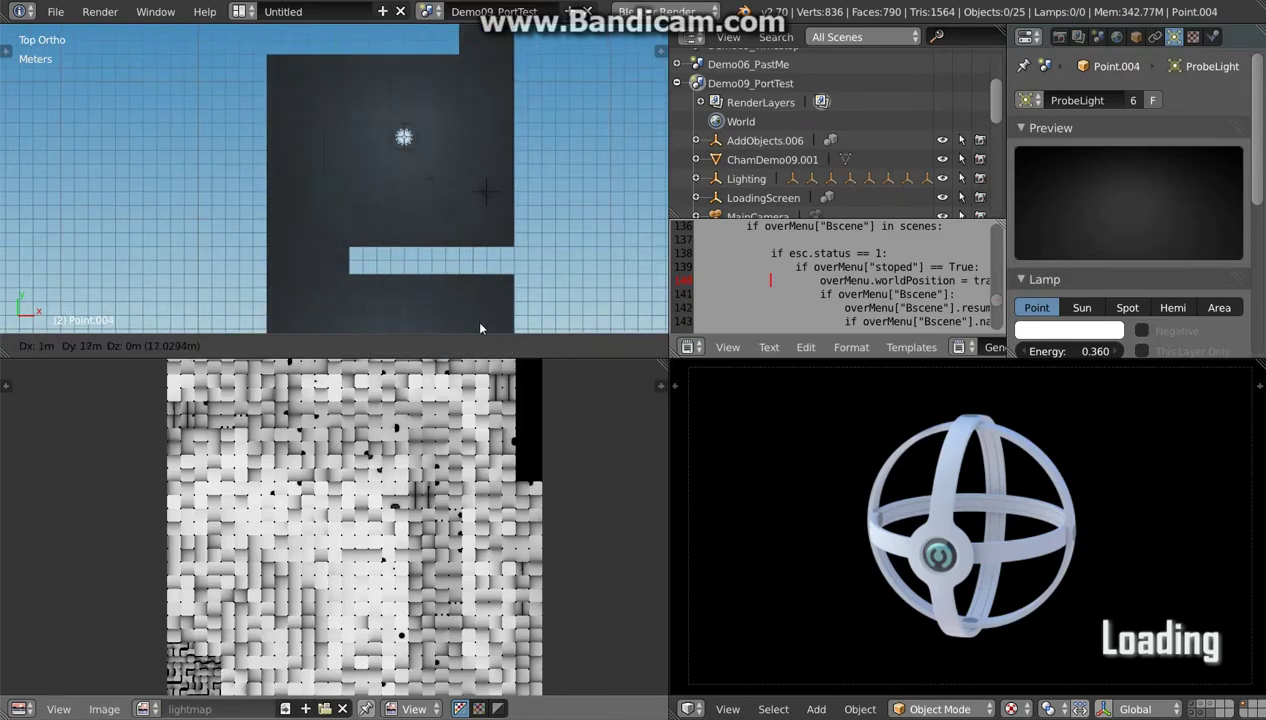
pyautogui.click(474, 318)
# - Place further lamp copies Point.005, Point.006 and Point.007 in the remaining rooms
pyautogui.keyDown('shift'); pyautogui.scroll(2, 422, 253); pyautogui.keyUp('shift')
pyautogui.keyDown('shift'); pyautogui.scroll(2, 424, 256); pyautogui.keyUp('shift')
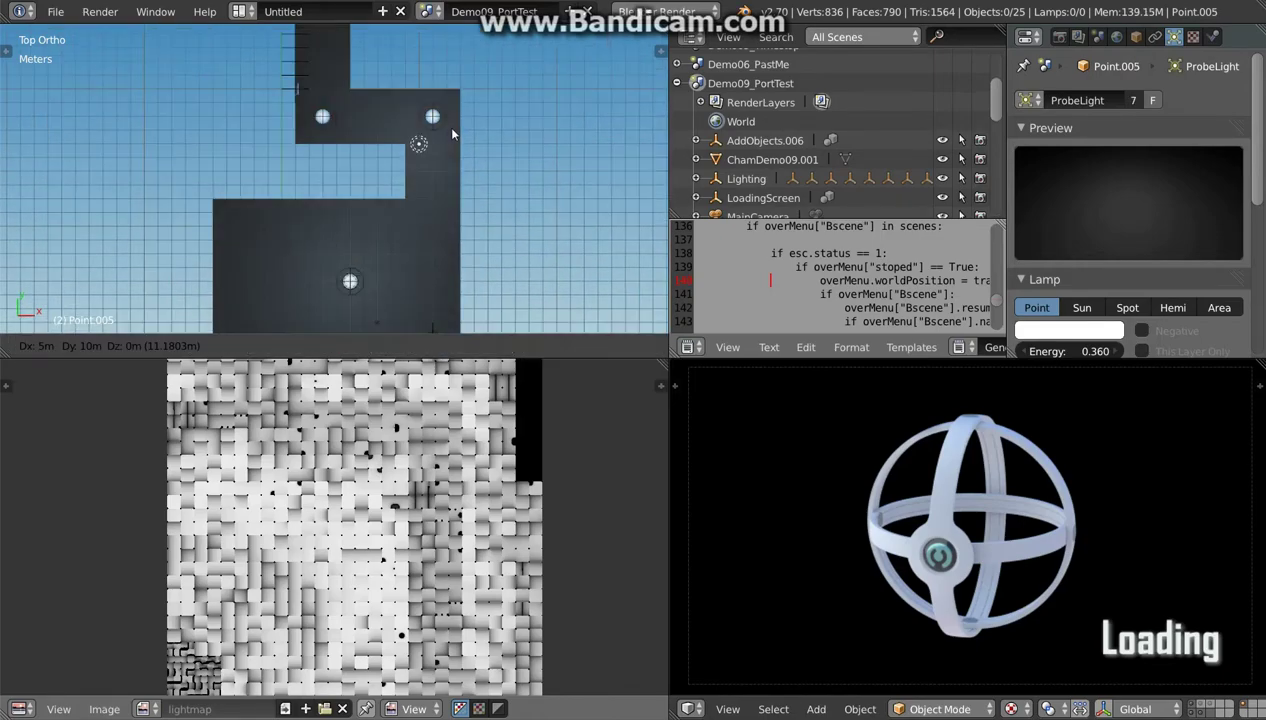
pyautogui.hotkey('shift', 'd')
pyautogui.click(455, 110)
pyautogui.hotkey('shift', 'd')
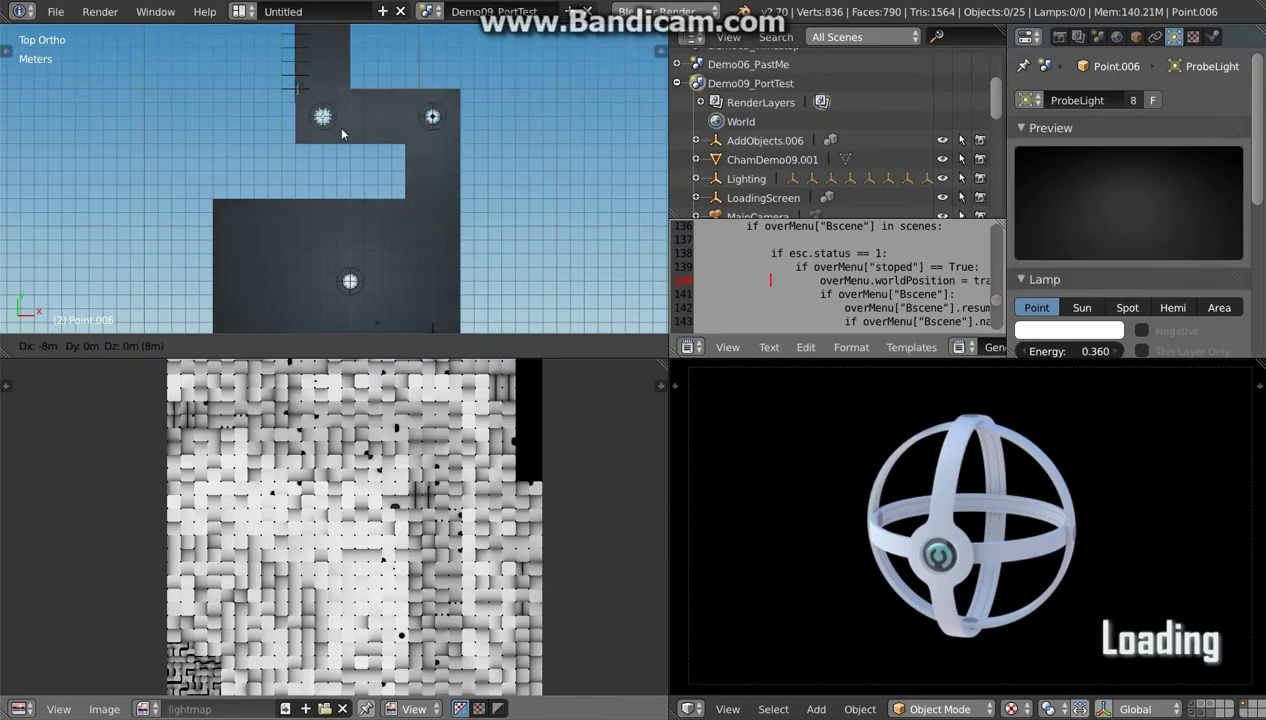
pyautogui.click(337, 126)
pyautogui.keyDown('shift'); pyautogui.scroll(2, 362, 210); pyautogui.keyUp('shift')
pyautogui.hotkey('shift', 'd')
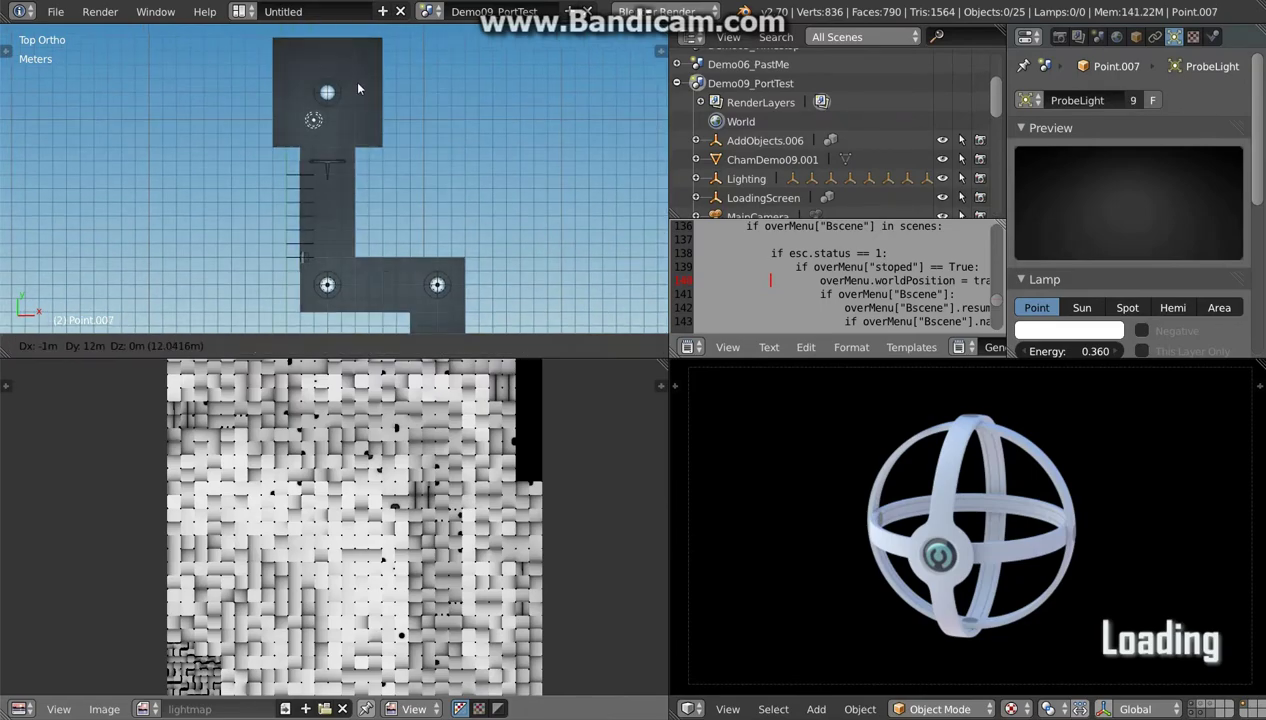
pyautogui.click(361, 64)
pyautogui.keyDown('shift'); pyautogui.scroll(2, 398, 254); pyautogui.keyUp('shift')
pyautogui.scroll(2, 398, 254)
# - Raise the selected lamps 3 m along the Z axis
pyautogui.moveTo(403, 264)
pyautogui.mouseDown(button='middle')
pyautogui.moveTo(357, 202)
pyautogui.moveTo(200, 57)
pyautogui.mouseUp(button='middle')
pyautogui.rightClick(72, 195)
pyautogui.moveTo(215, 194)
pyautogui.mouseDown(button='middle')
pyautogui.moveTo(317, 213)
pyautogui.moveTo(393, 172)
pyautogui.mouseUp(button='middle')
pyautogui.press('g')
pyautogui.press('z')
pyautogui.click(317, 213)
# - Select ChamDemo09.001 and enable the lamp layer in the render layer's scene layers
pyautogui.rightClick(393, 182)
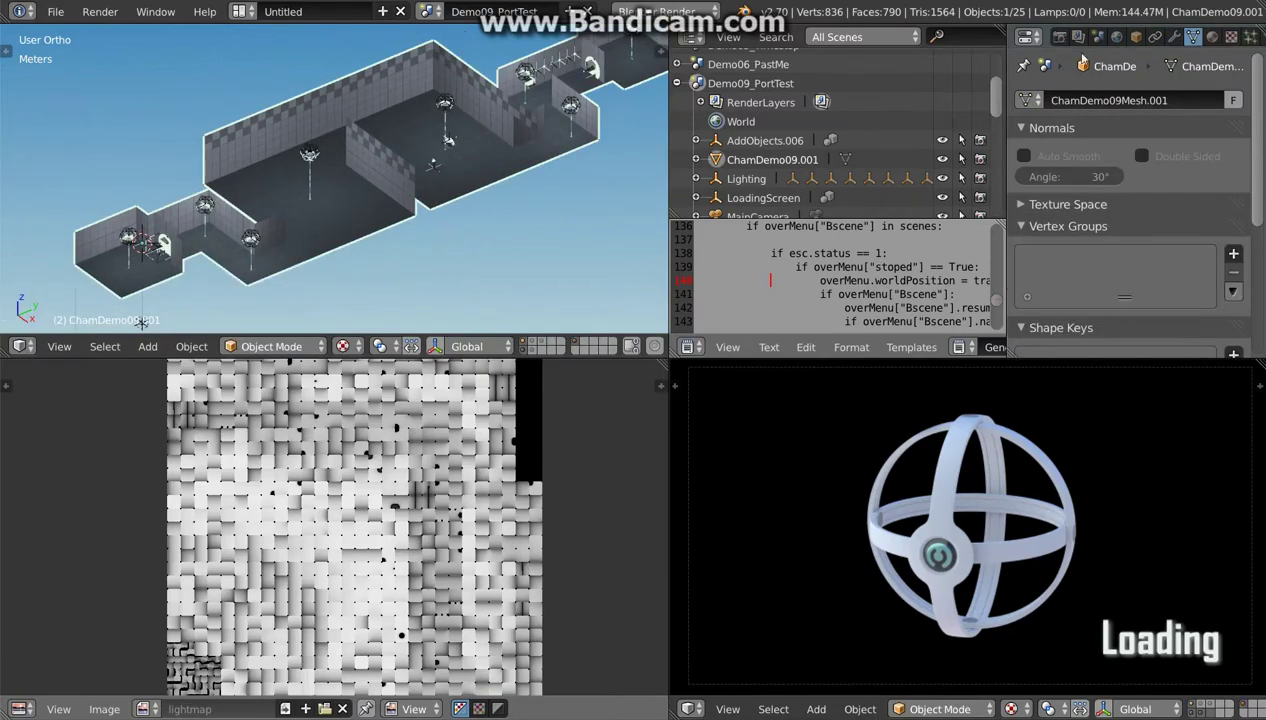
pyautogui.click(1077, 37)
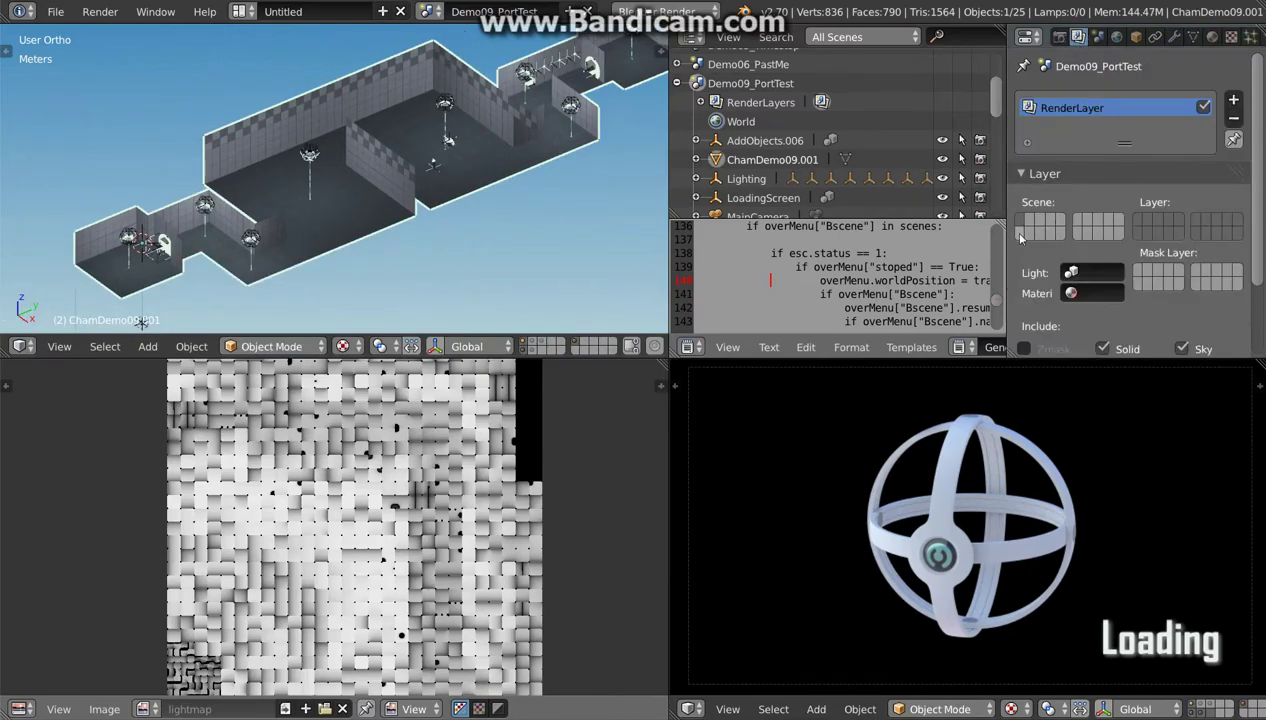
pyautogui.keyDown('shift'); pyautogui.click(1078, 232); pyautogui.keyUp('shift')
# - Set Bake mode to Shadow and bake the shadow map
pyautogui.click(1060, 38)
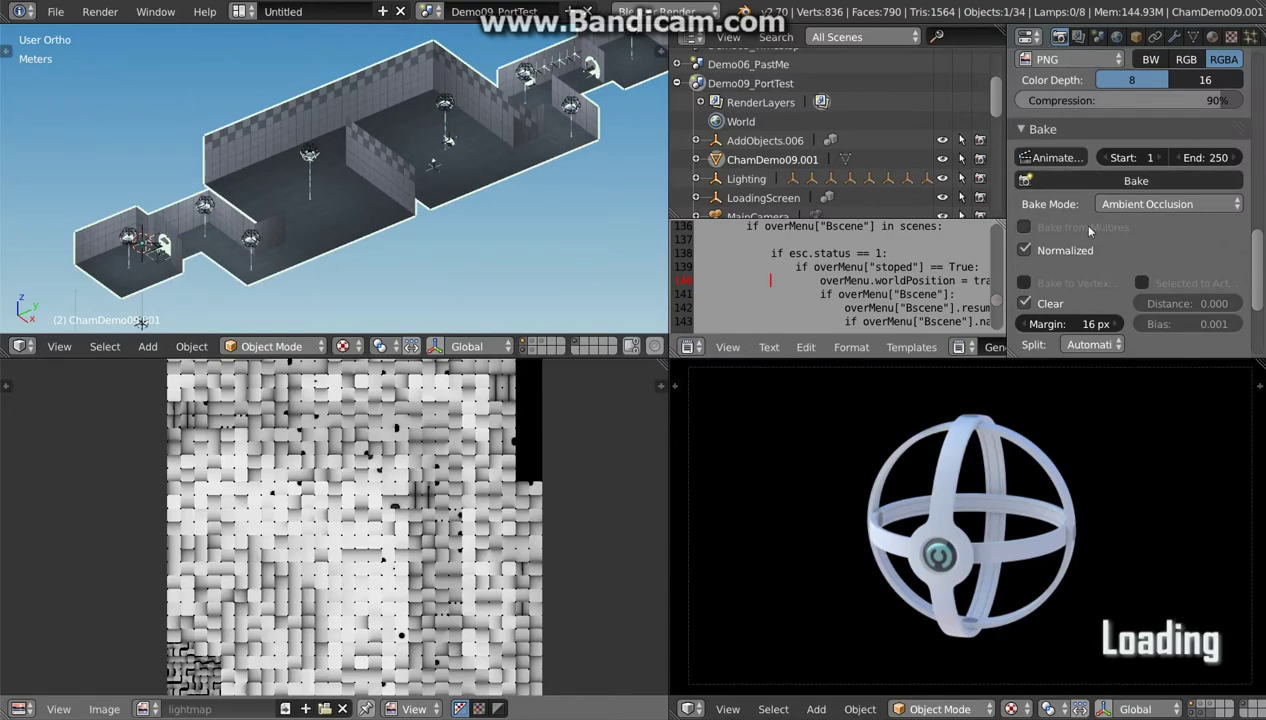
pyautogui.click(1120, 204)
pyautogui.click(1135, 300)
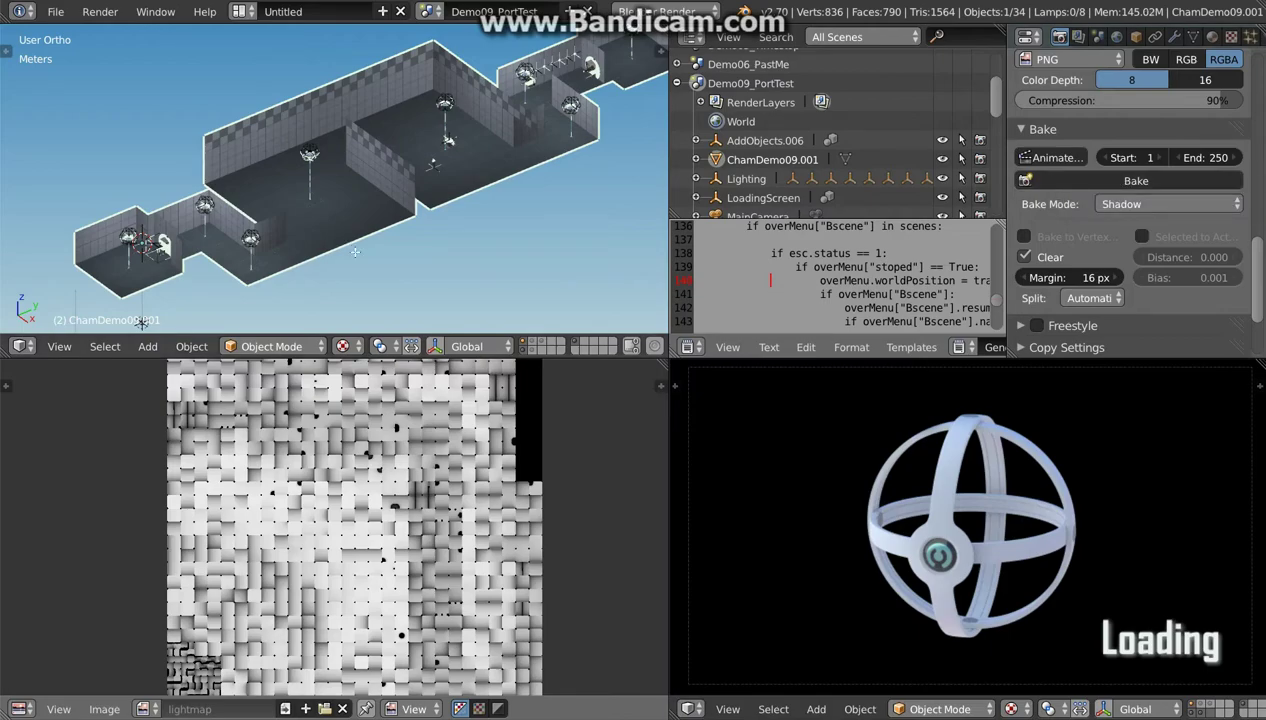
pyautogui.click(1131, 183)
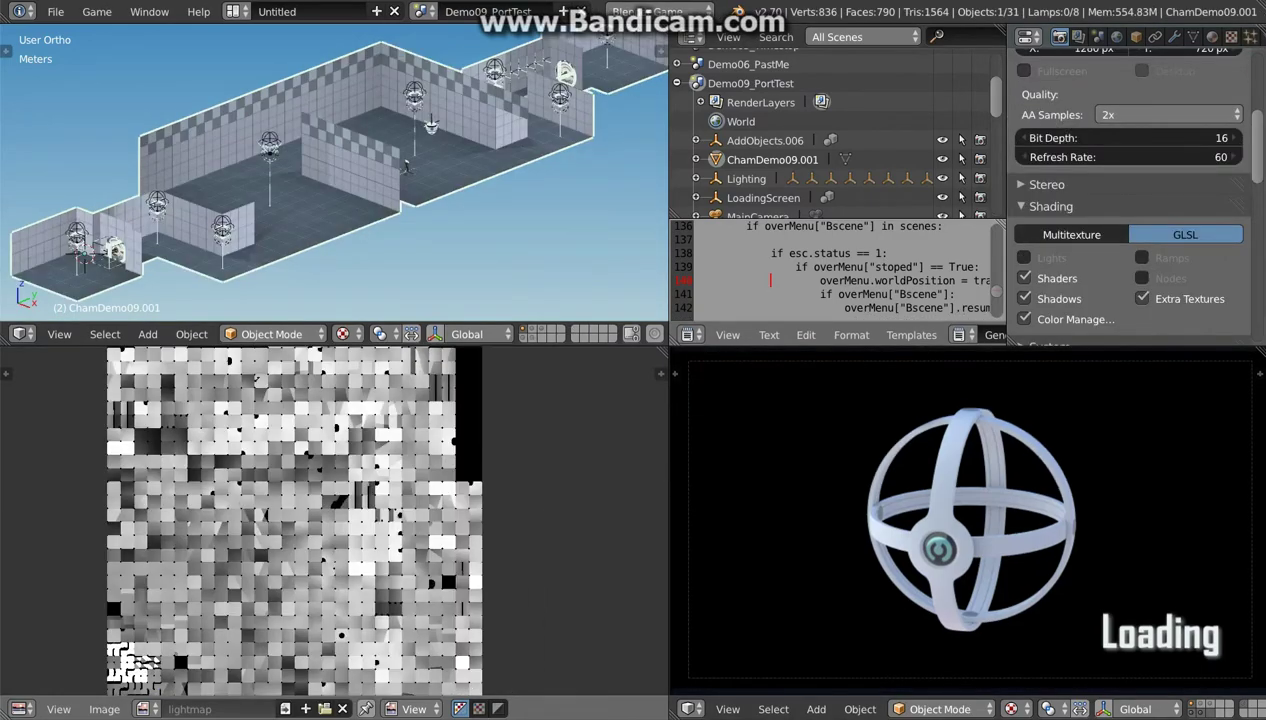
# - Save the shadow bake as ChamDemo09ShadowBig.png in TextureMaking, then save the blend file
pyautogui.click(105, 709)
pyautogui.click(150, 587)
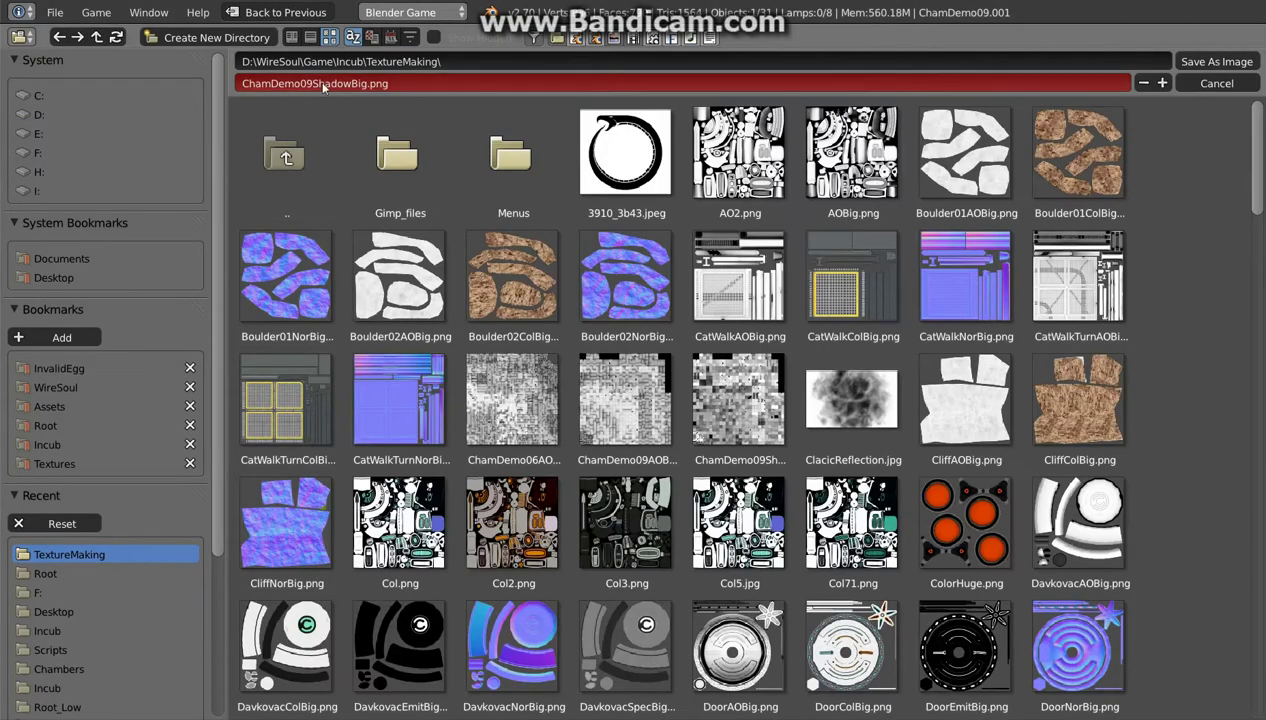
pyautogui.click(1228, 66)
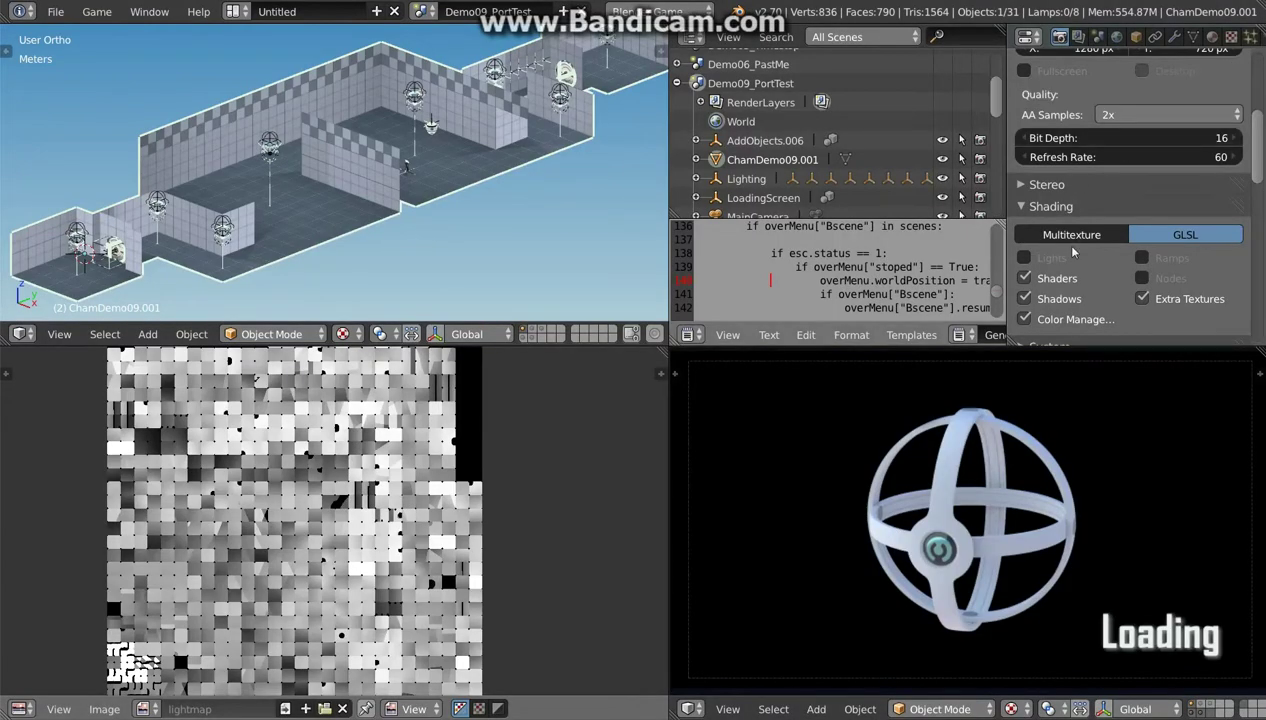
pyautogui.click(55, 11)
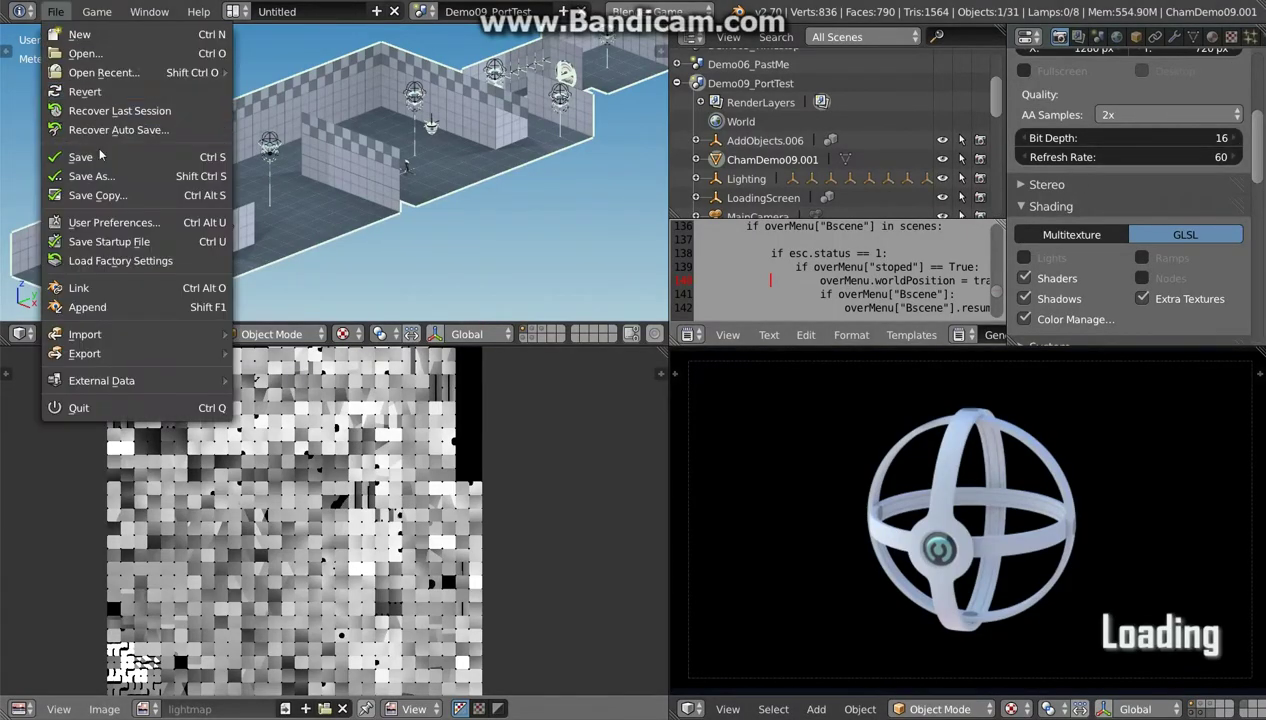
pyautogui.click(75, 156)
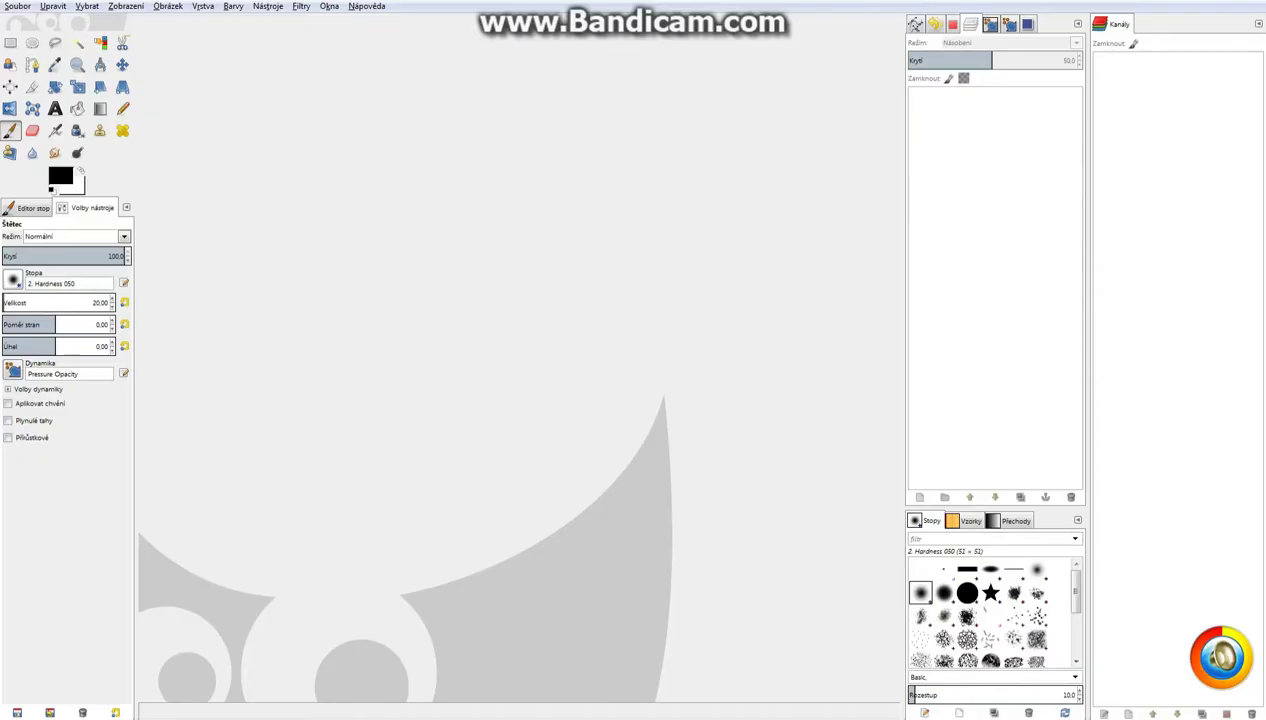
# - Create a new 4096 image in GIMP, accepting the large-memory warning
pyautogui.click(15, 6)
pyautogui.click(30, 23)
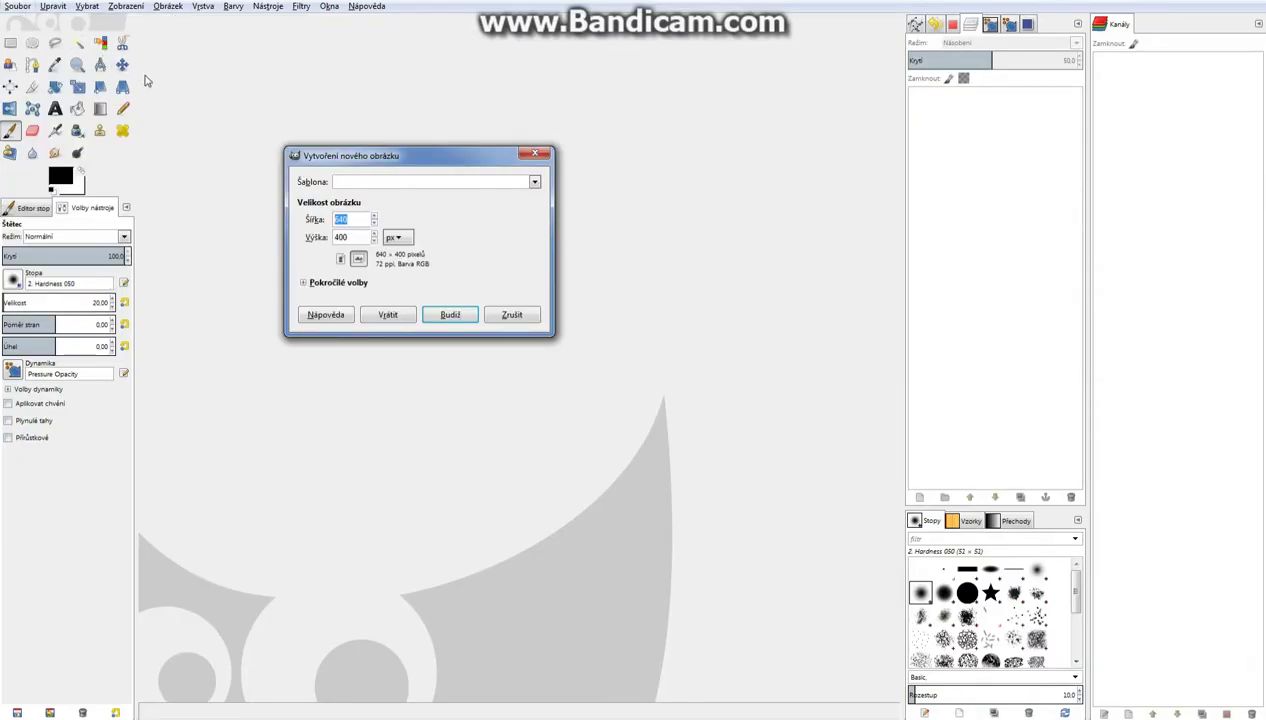
pyautogui.press('Tab')
pyautogui.click(446, 316)
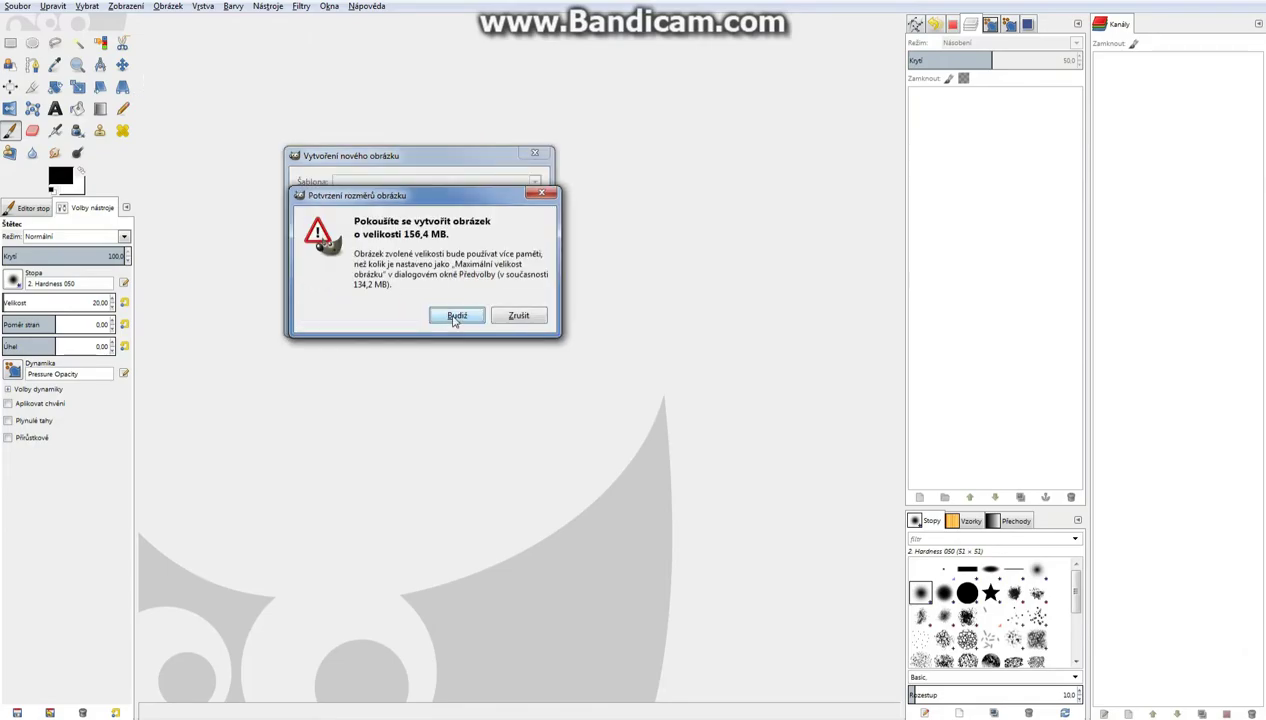
pyautogui.click(455, 317)
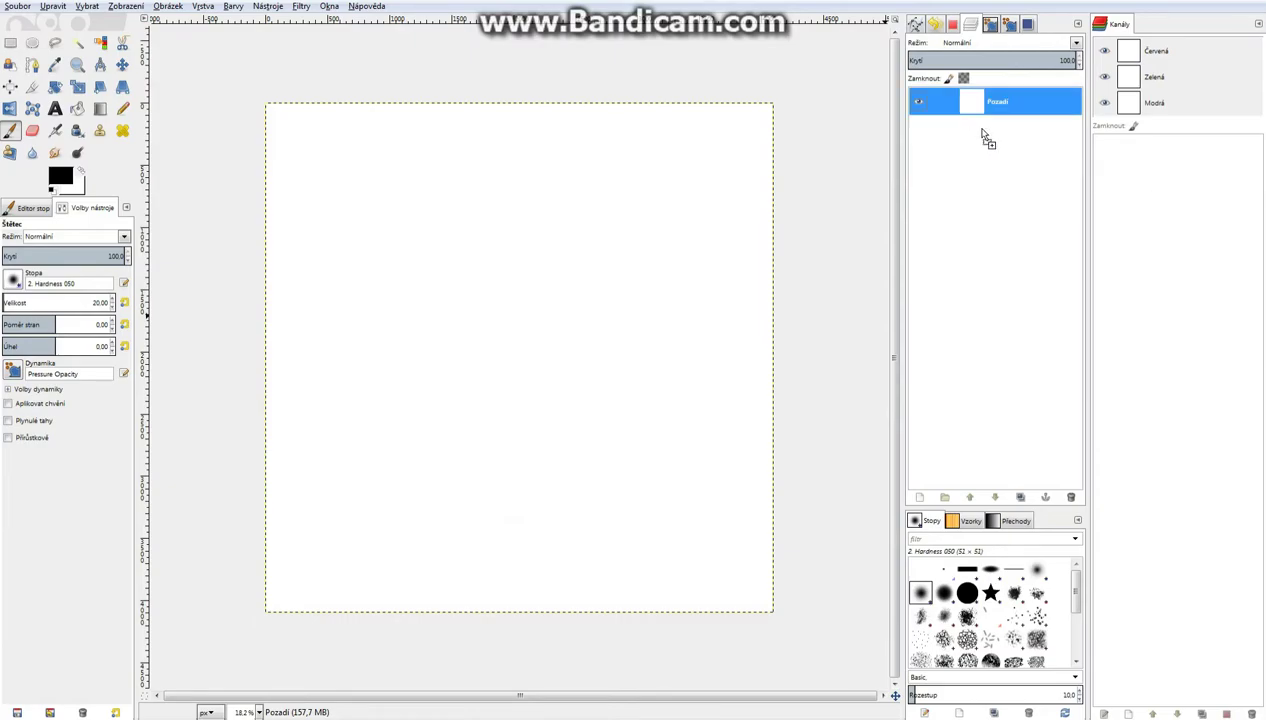
# - Add ChamDemo09AOBig.png and ChamDemo09ShadowBig.png as layers above the lowered Pozadí layer
pyautogui.moveTo(990, 110); pyautogui.dragTo(987, 150)
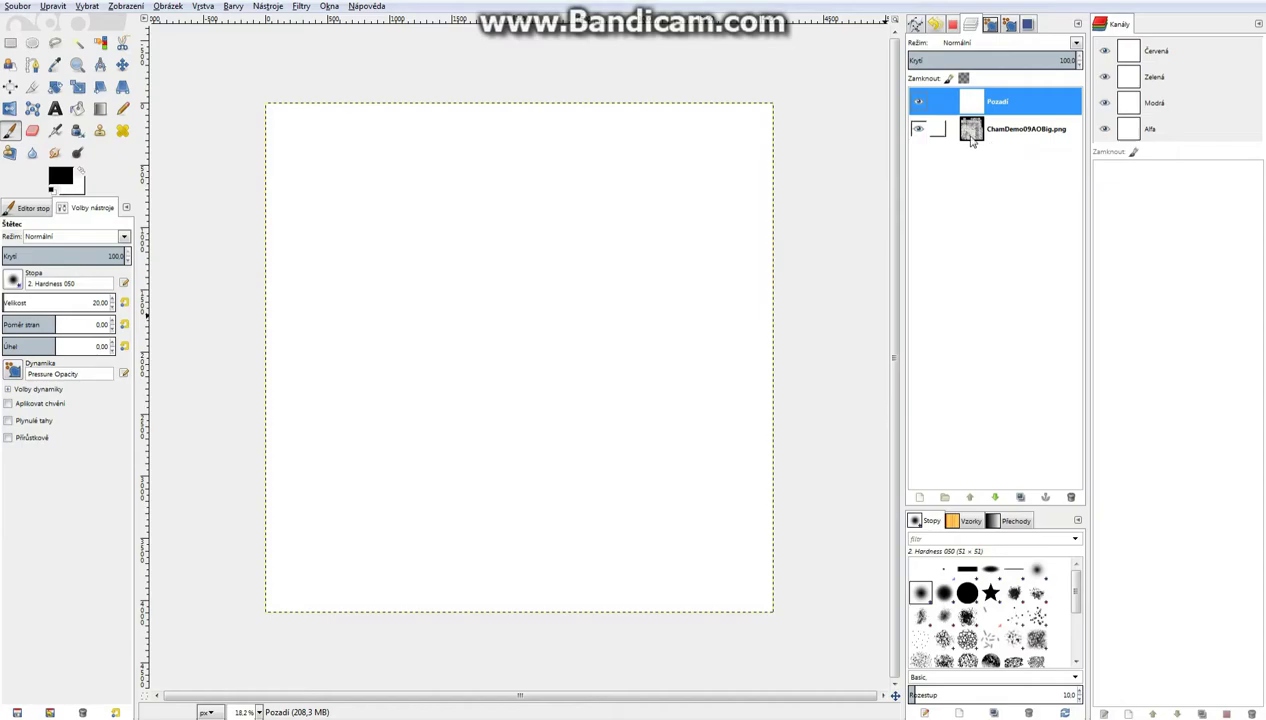
pyautogui.rightClick(995, 102)
pyautogui.click(996, 498)
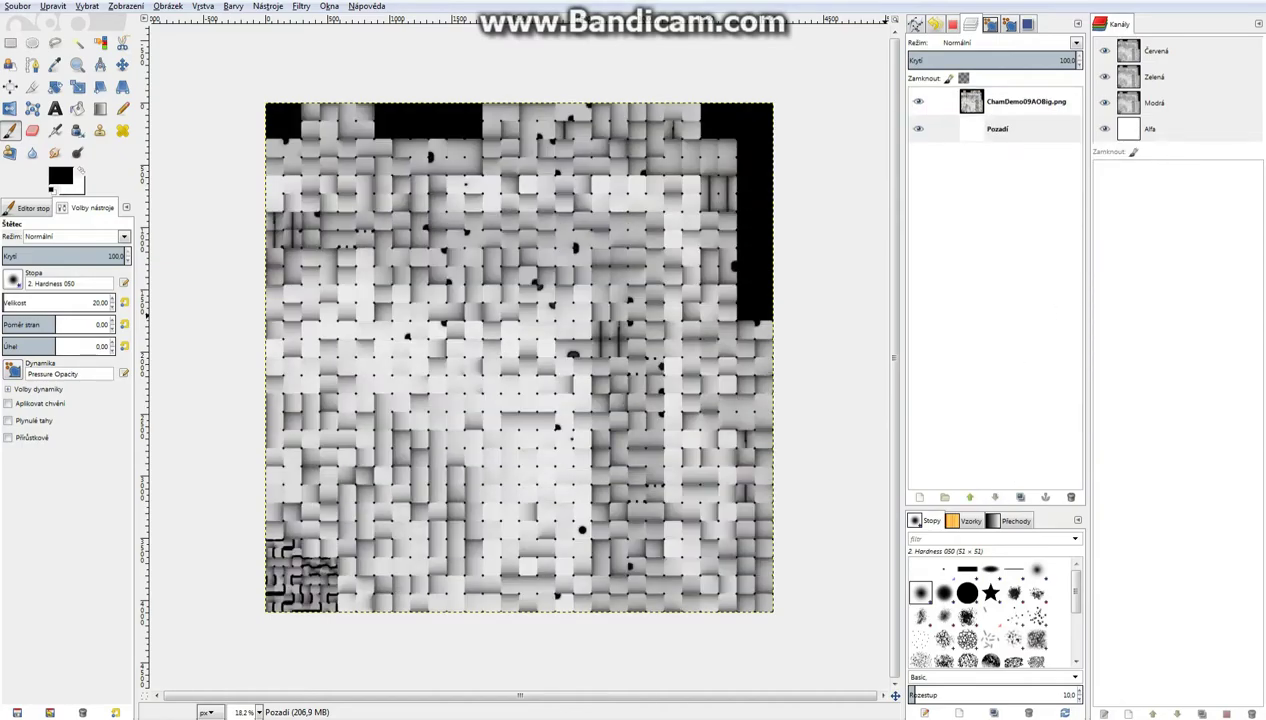
pyautogui.moveTo(1180, 300); pyautogui.dragTo(990, 170)
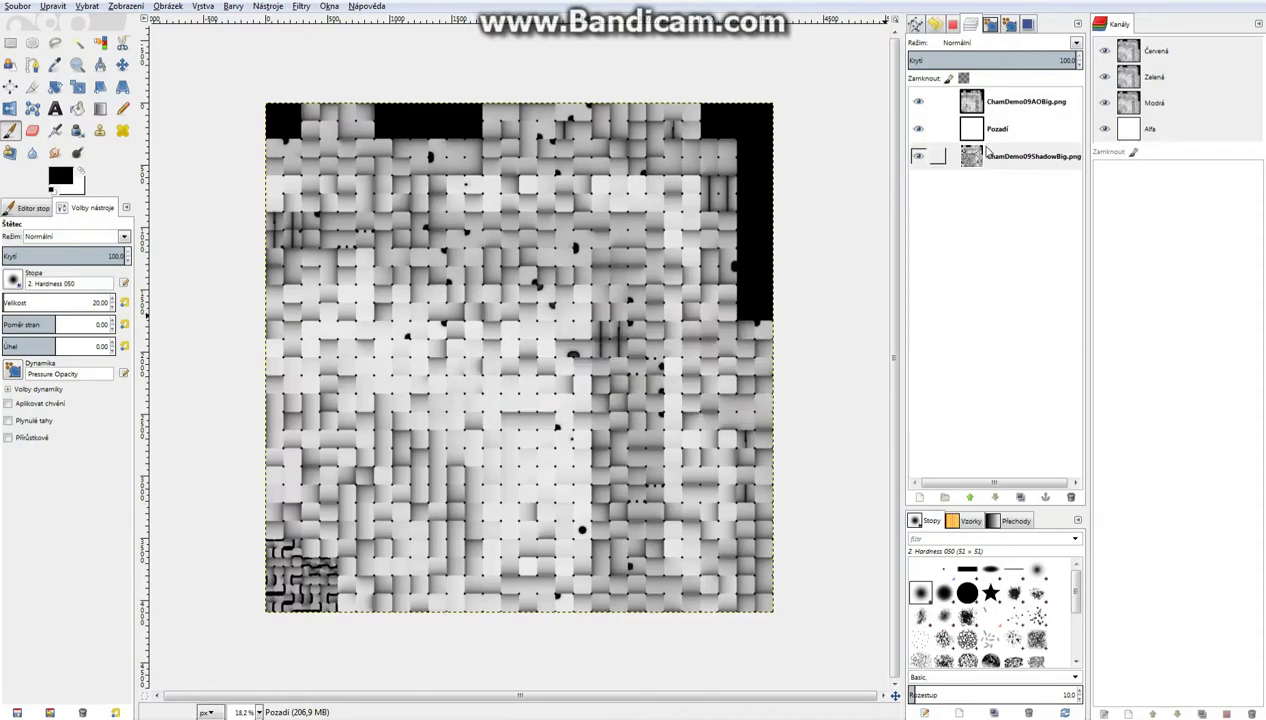
pyautogui.click(995, 497)
# - Set the shadow layer to Multiply at 50% opacity and bring up Scale Image for 2048×2048
pyautogui.click(1020, 128)
pyautogui.click(1076, 42)
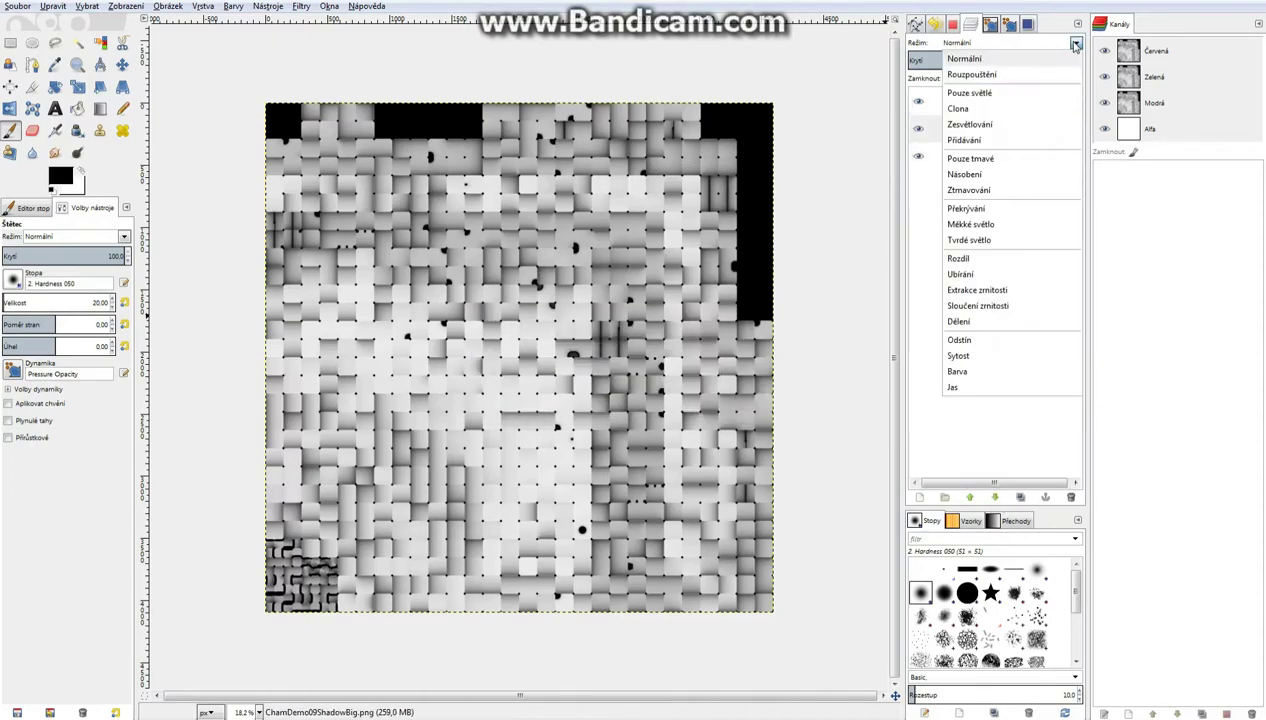
pyautogui.click(1007, 174)
pyautogui.click(1015, 100)
pyautogui.click(1076, 42)
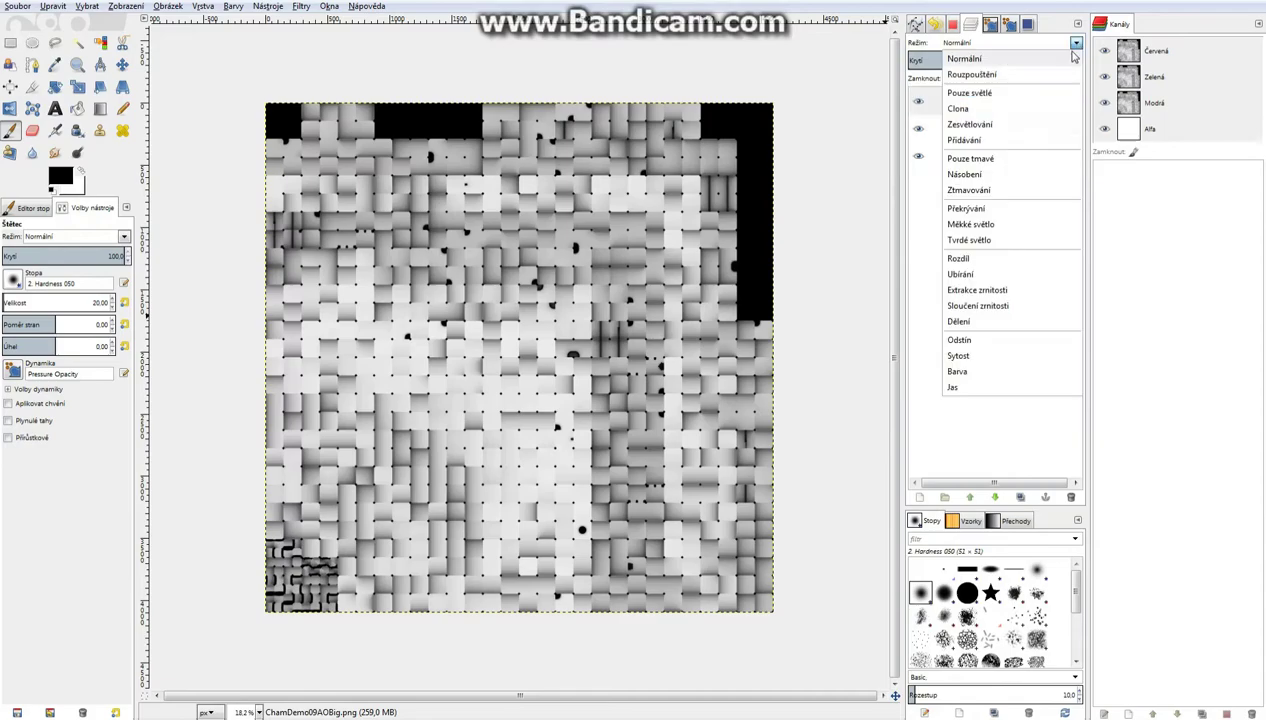
pyautogui.click(1007, 174)
pyautogui.click(1020, 128)
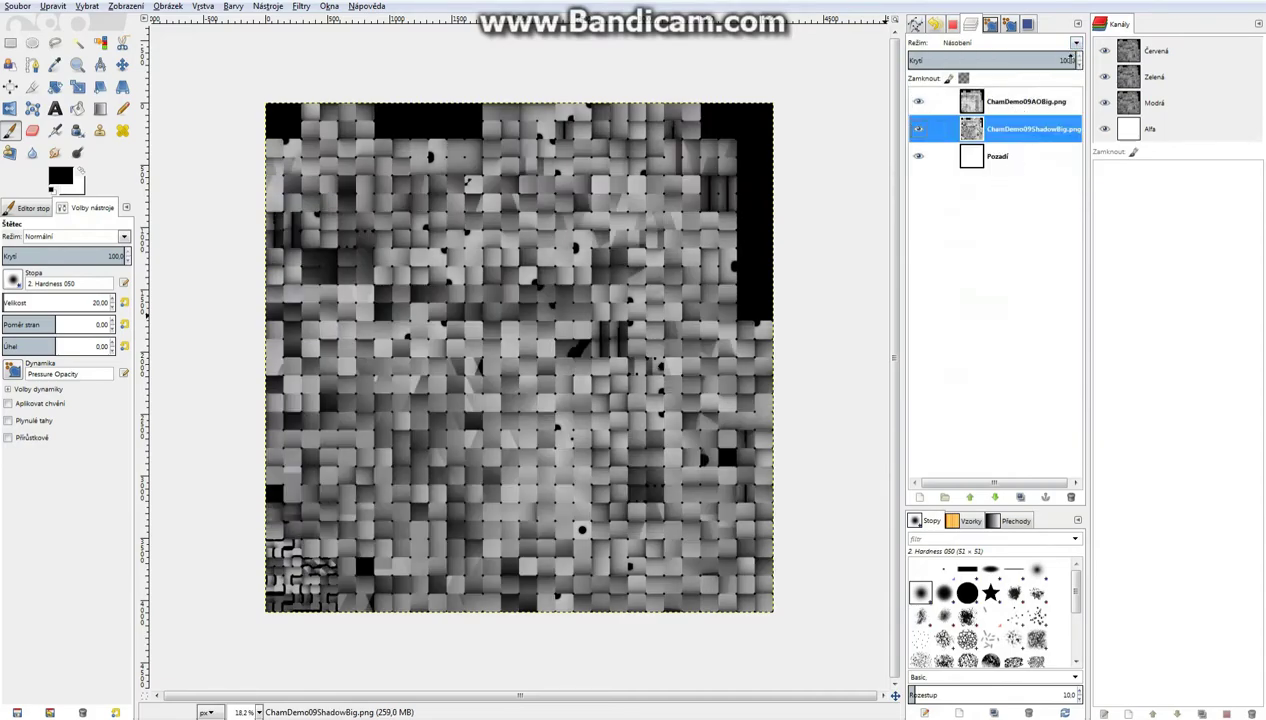
pyautogui.click(1075, 62)
pyautogui.write('50')
pyautogui.press('Return')
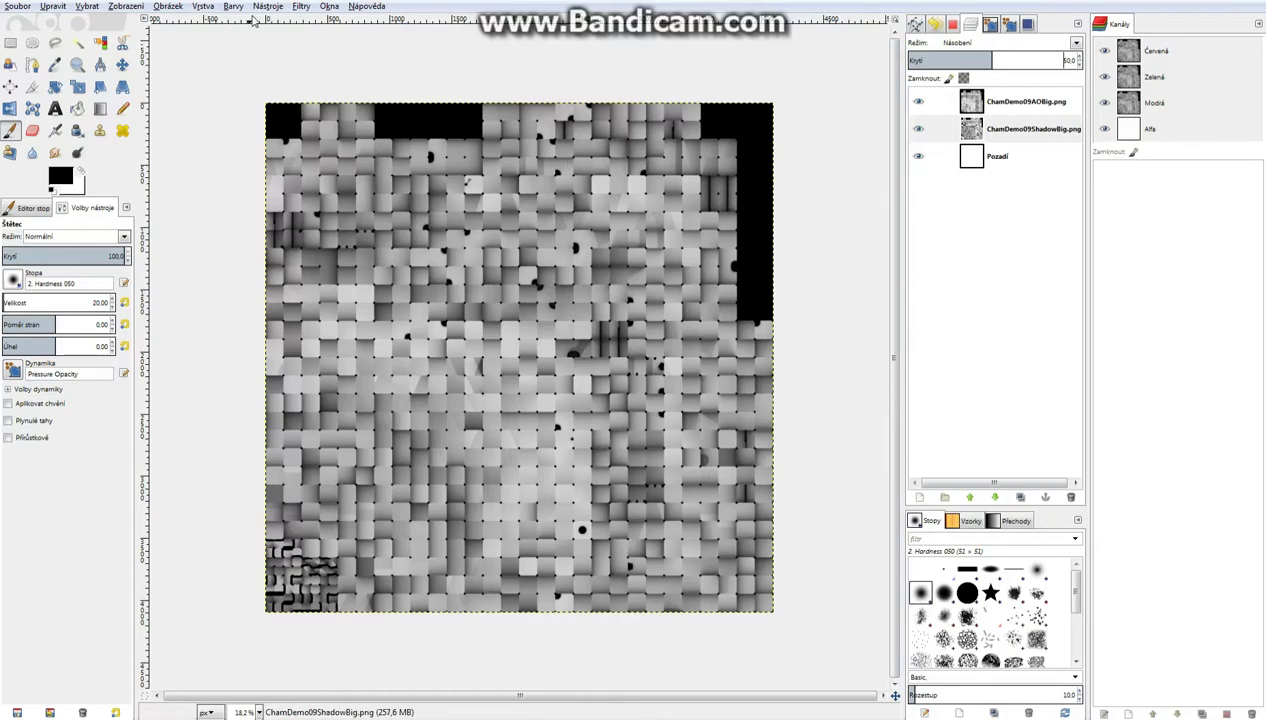
pyautogui.click(170, 6)
pyautogui.click(235, 125)
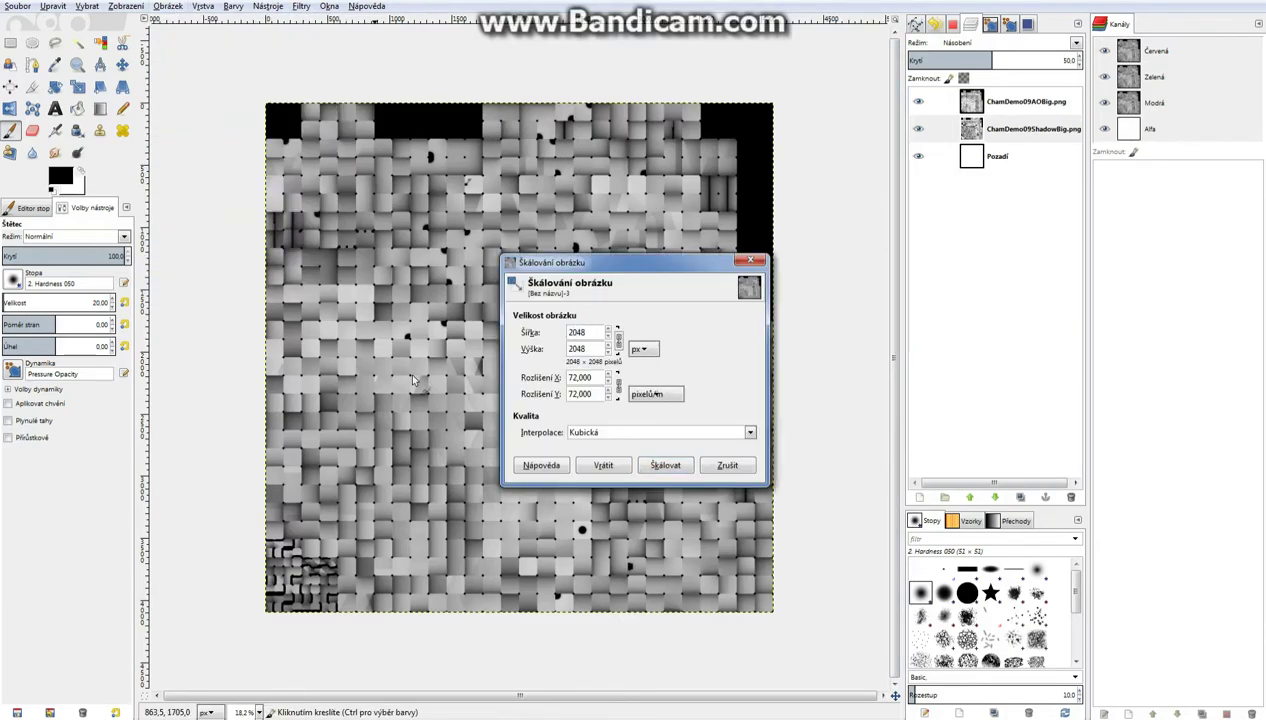
# - Scale the image to 2048×2048, flatten its layers and convert it to grayscale
pyautogui.click(665, 465)
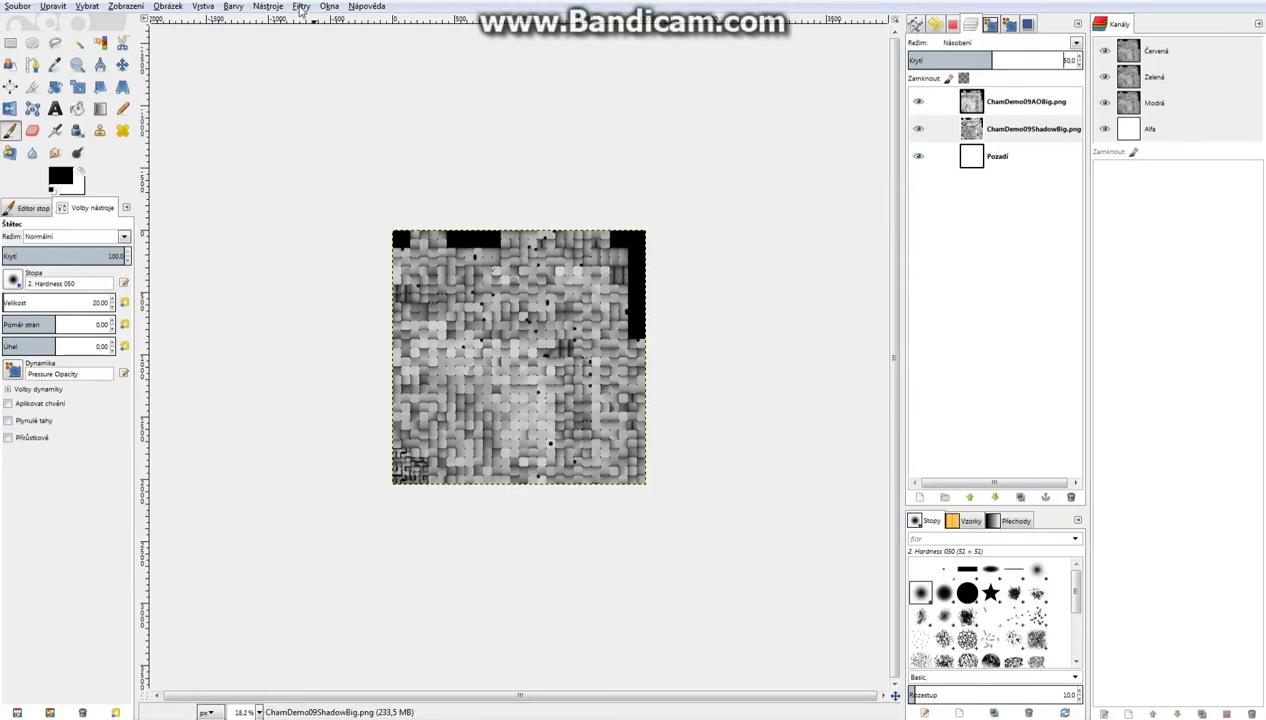
pyautogui.click(167, 6)
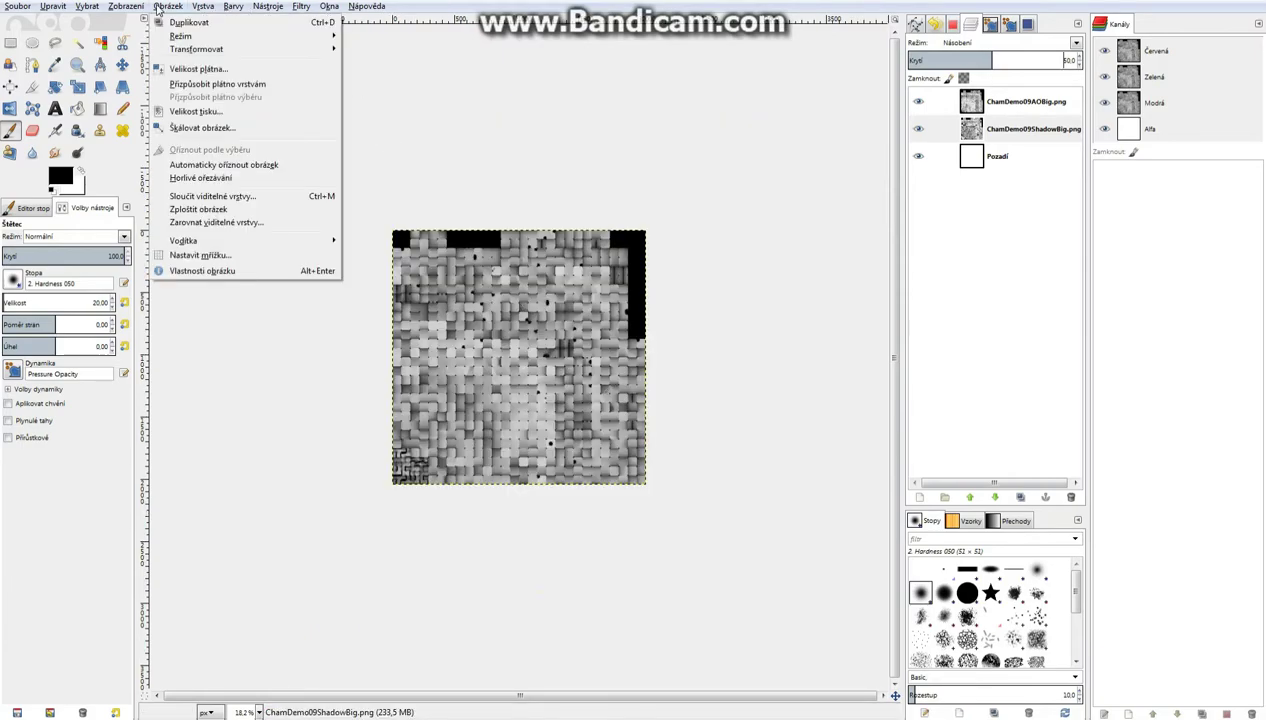
pyautogui.click(240, 210)
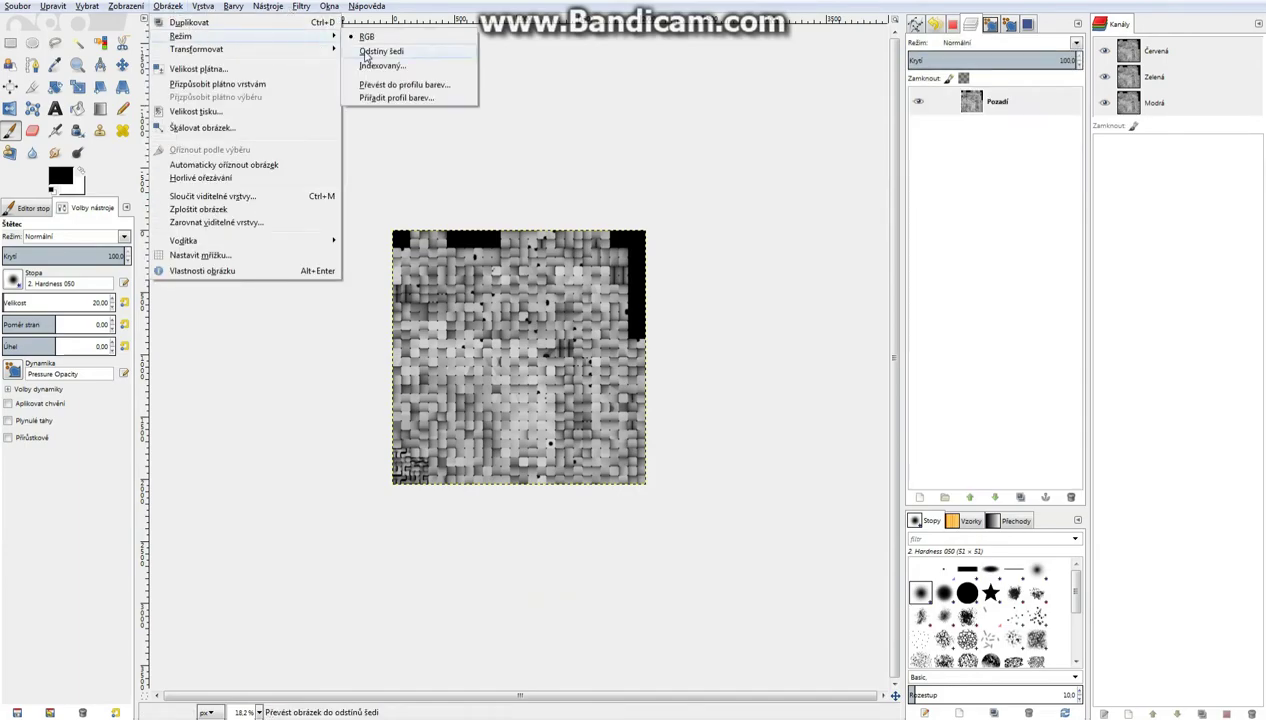
pyautogui.click(360, 47)
# - In Export As, browse to Projects/WireSoul/Game/Root/Assets/Textures/Statics/Chambers
pyautogui.click(20, 6)
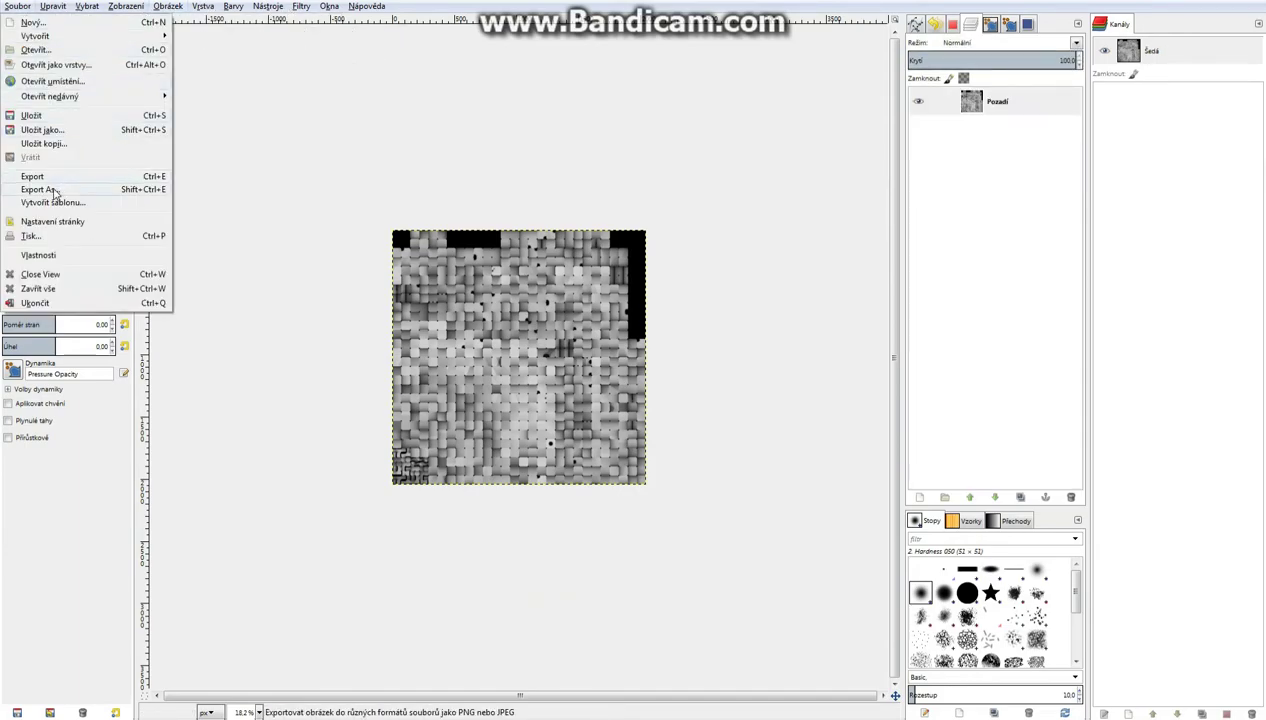
pyautogui.click(40, 189)
pyautogui.click(352, 297)
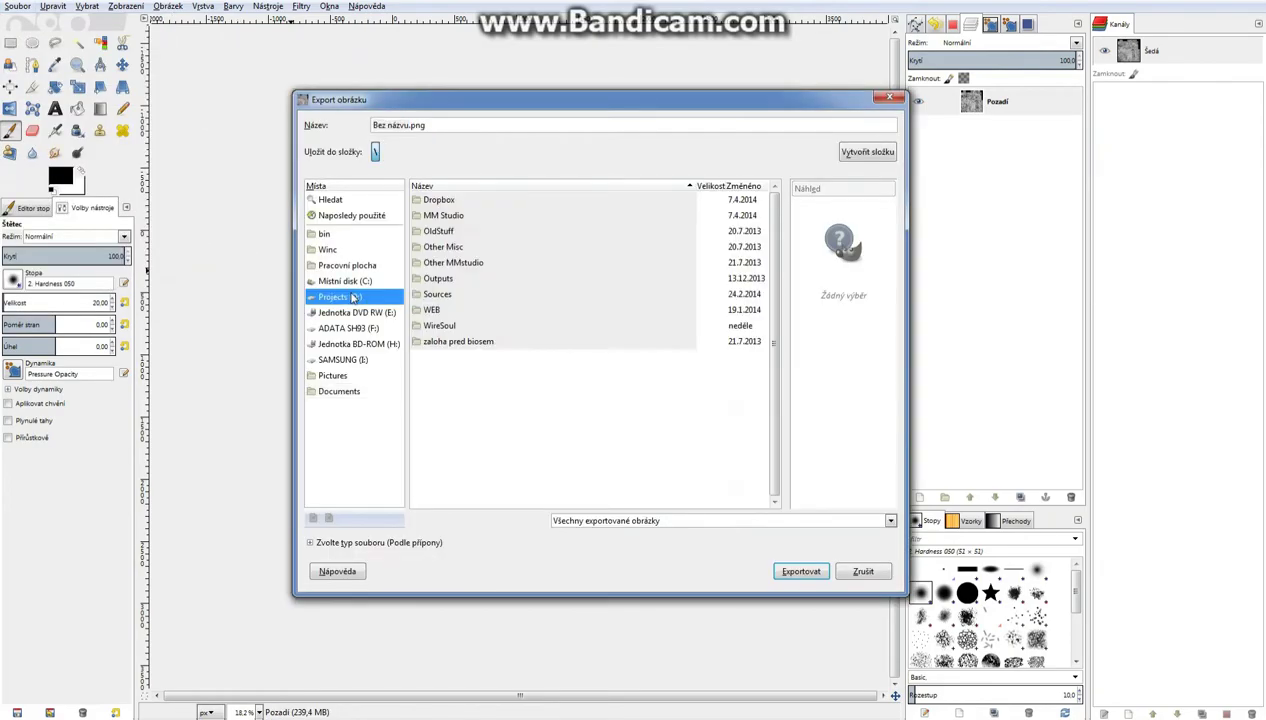
pyautogui.doubleClick(442, 325)
pyautogui.doubleClick(435, 200)
pyautogui.doubleClick(438, 215)
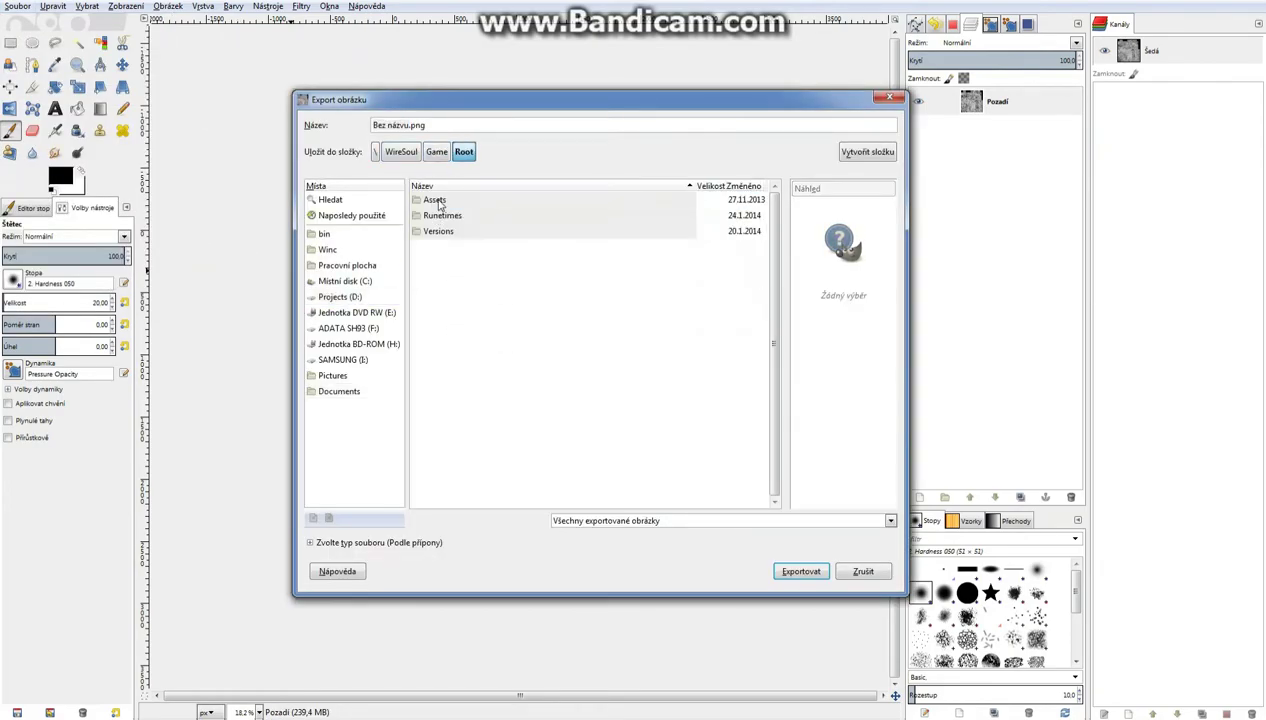
pyautogui.doubleClick(437, 200)
pyautogui.doubleClick(440, 235)
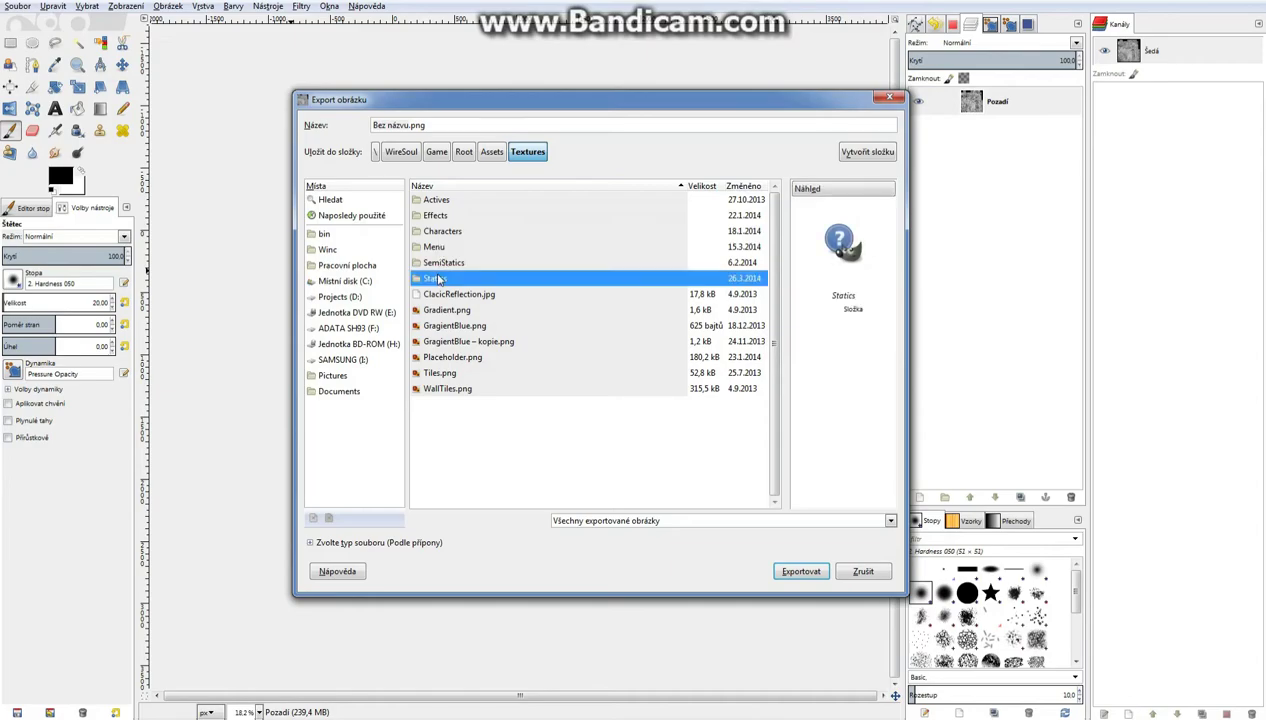
pyautogui.doubleClick(435, 278)
pyautogui.doubleClick(440, 200)
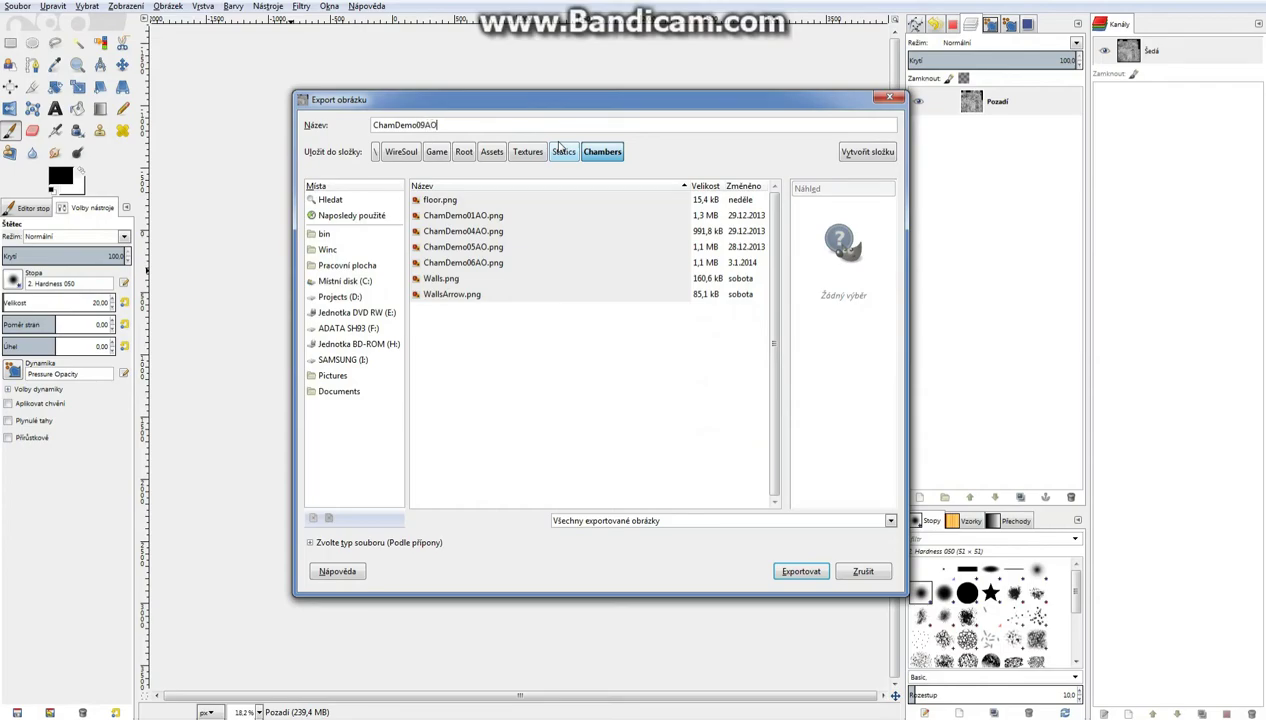
# - Export ChamDemo09AO.png without saving resolution or creation time
pyautogui.click(797, 571)
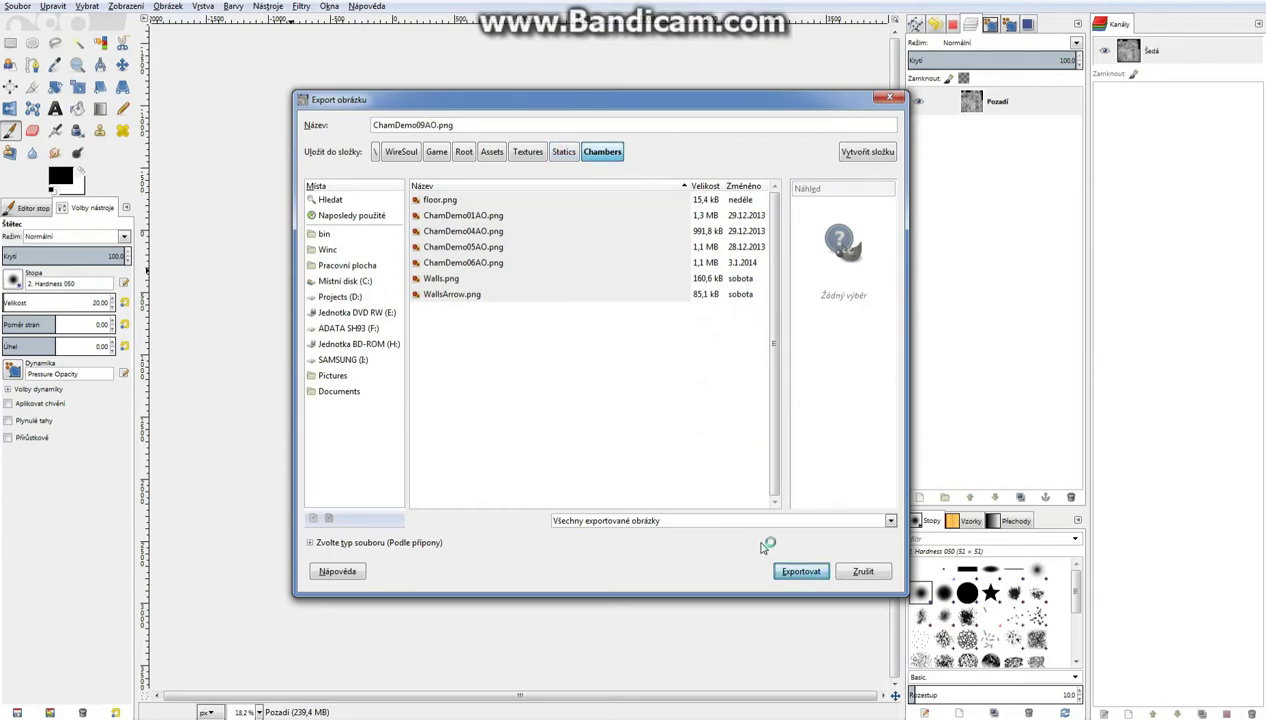
pyautogui.click(521, 363)
pyautogui.click(540, 344)
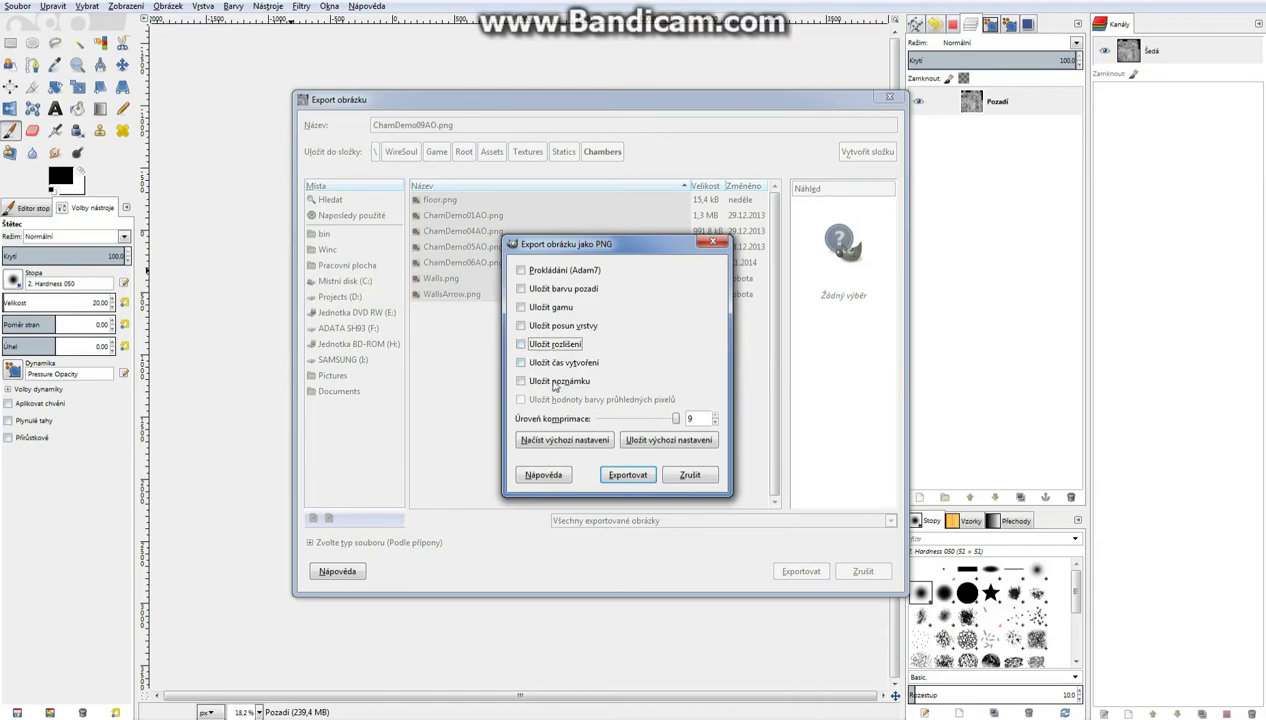
pyautogui.click(628, 476)
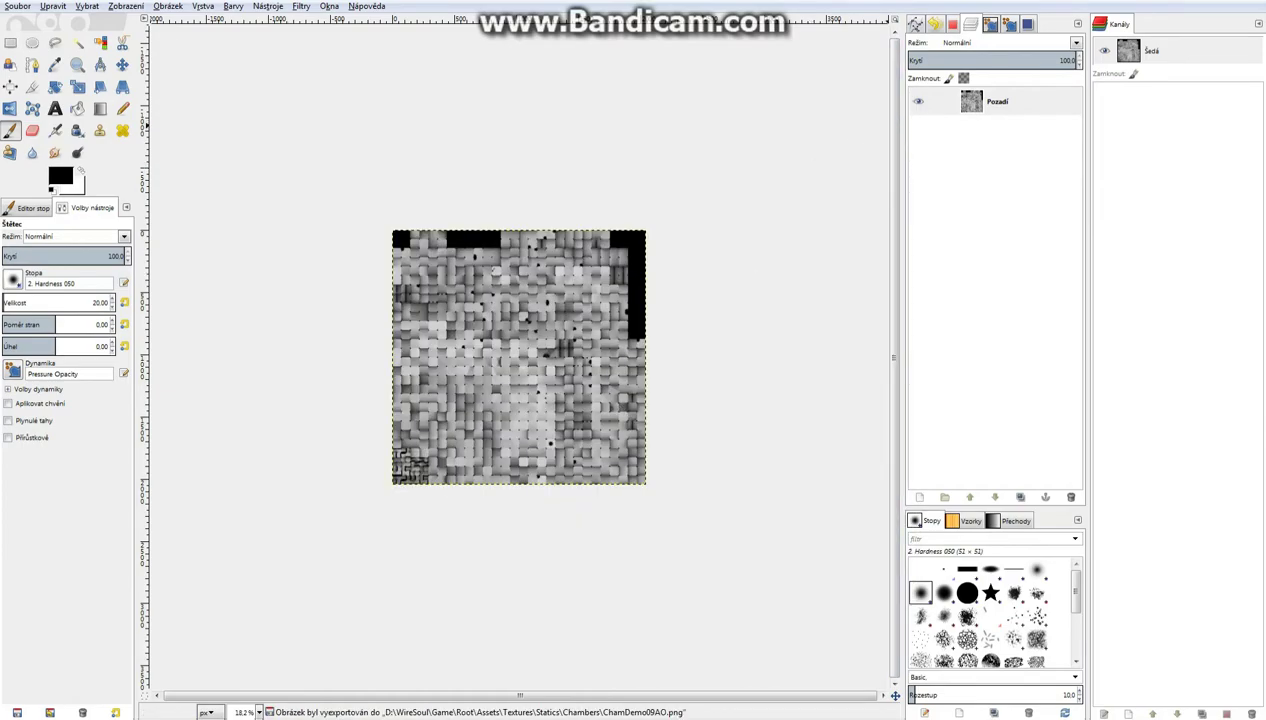
# - Back in Blender, add a new texture in the walls material's empty second slot
pyautogui.hotkey('alt', 'Tab')
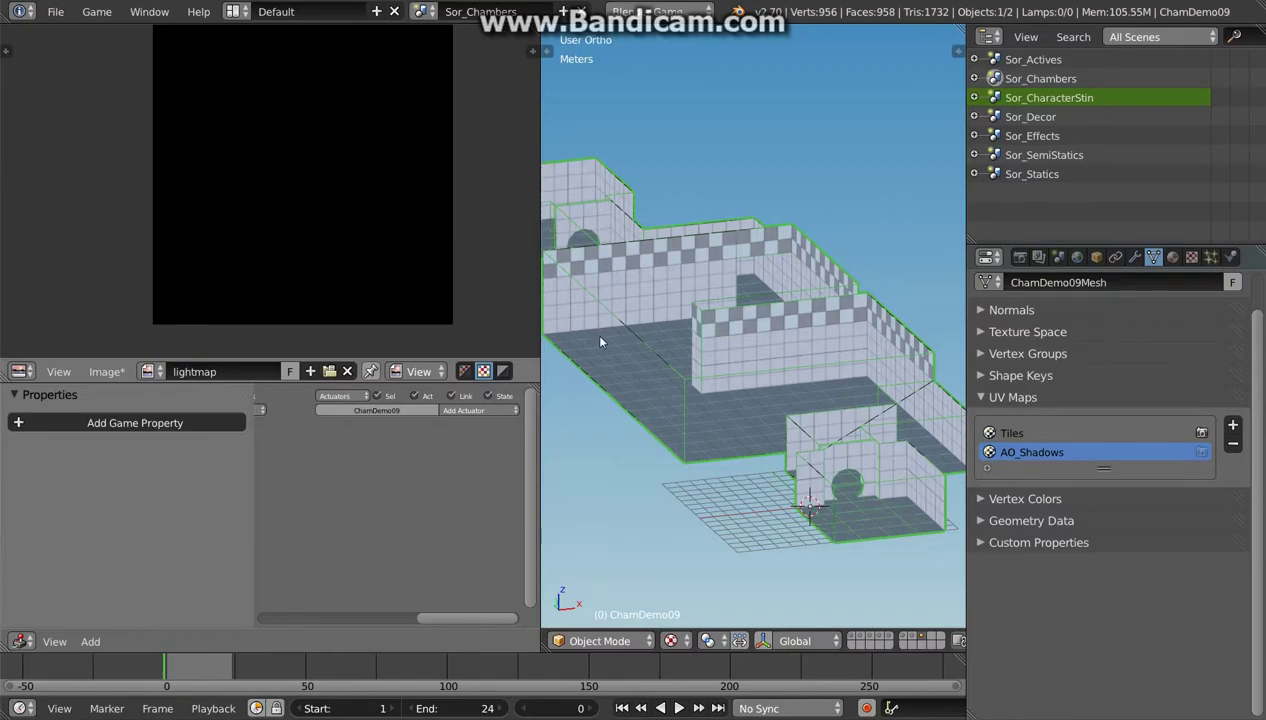
pyautogui.moveTo(600, 342); pyautogui.dragTo(640, 335, button='middle')
pyautogui.click(1173, 257)
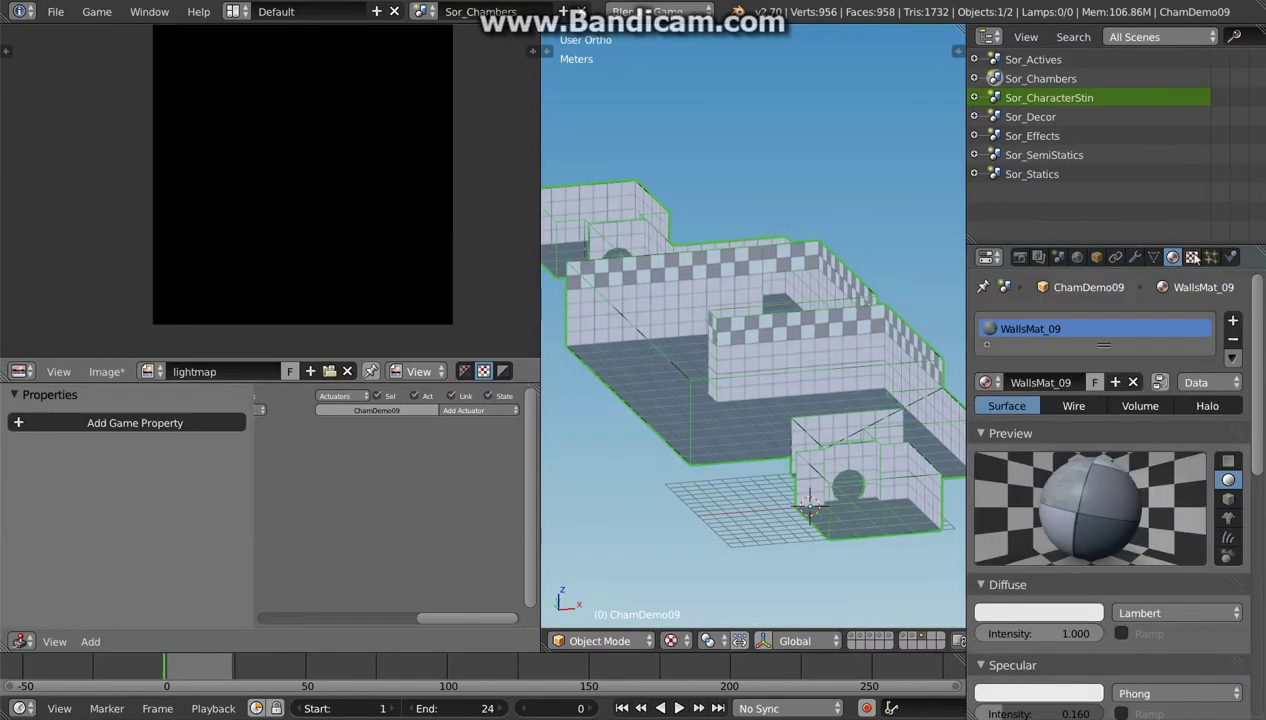
pyautogui.click(1192, 257)
pyautogui.click(1077, 370)
pyautogui.click(1077, 470)
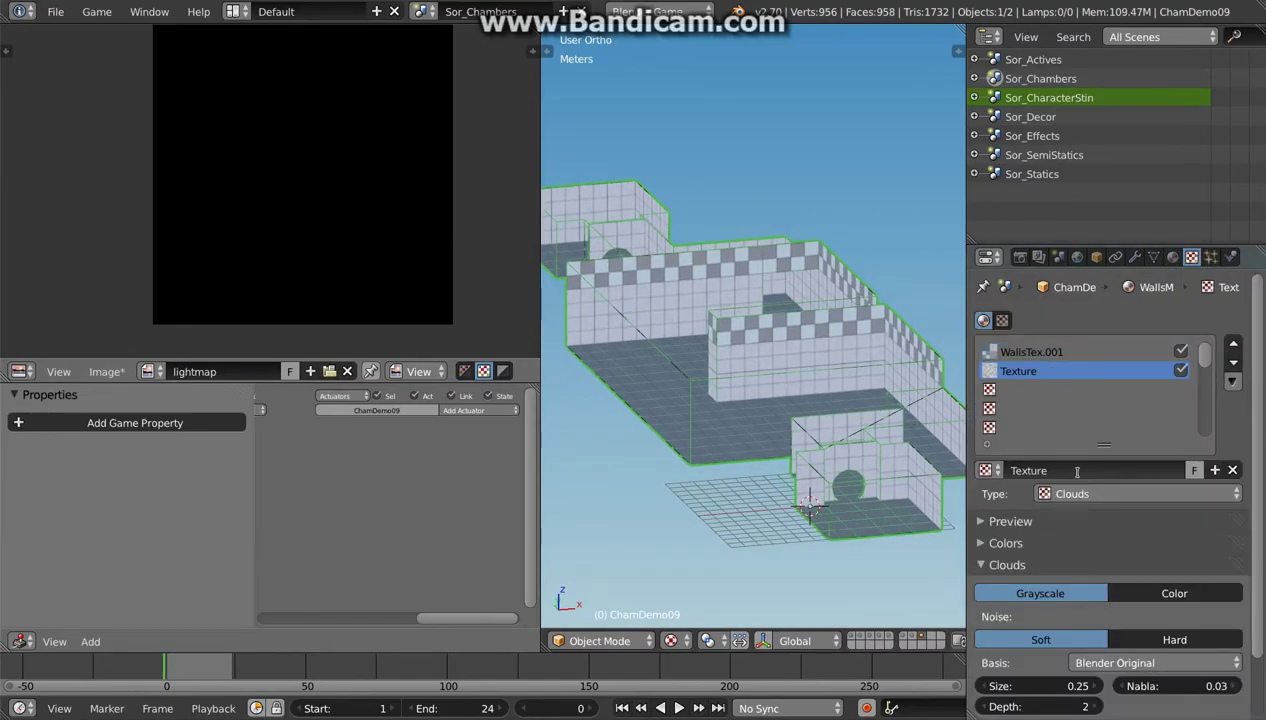
# - Rename the texture ChamDemo09AOTex and set its type to Image or Movie
pyautogui.doubleClick(1077, 470)
pyautogui.write('ChamDemo09AOTe')
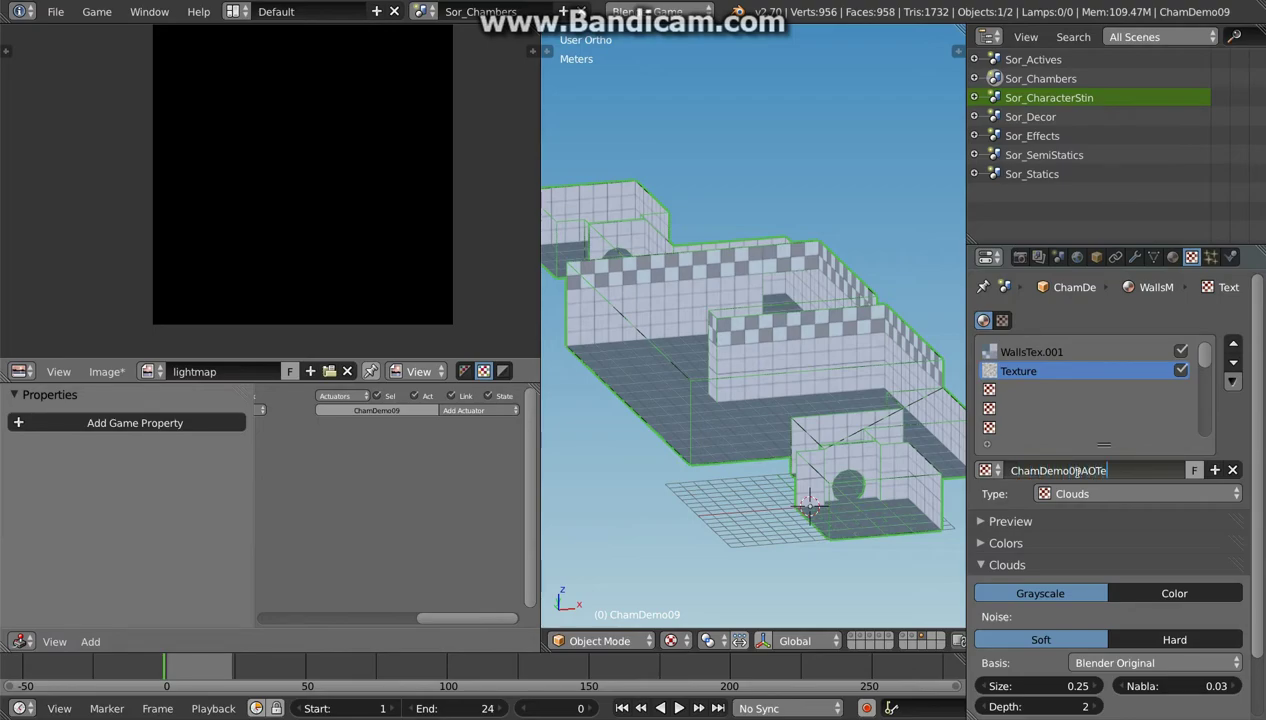
pyautogui.write('x')
pyautogui.press('Return')
pyautogui.click(1091, 488)
pyautogui.click(1089, 370)
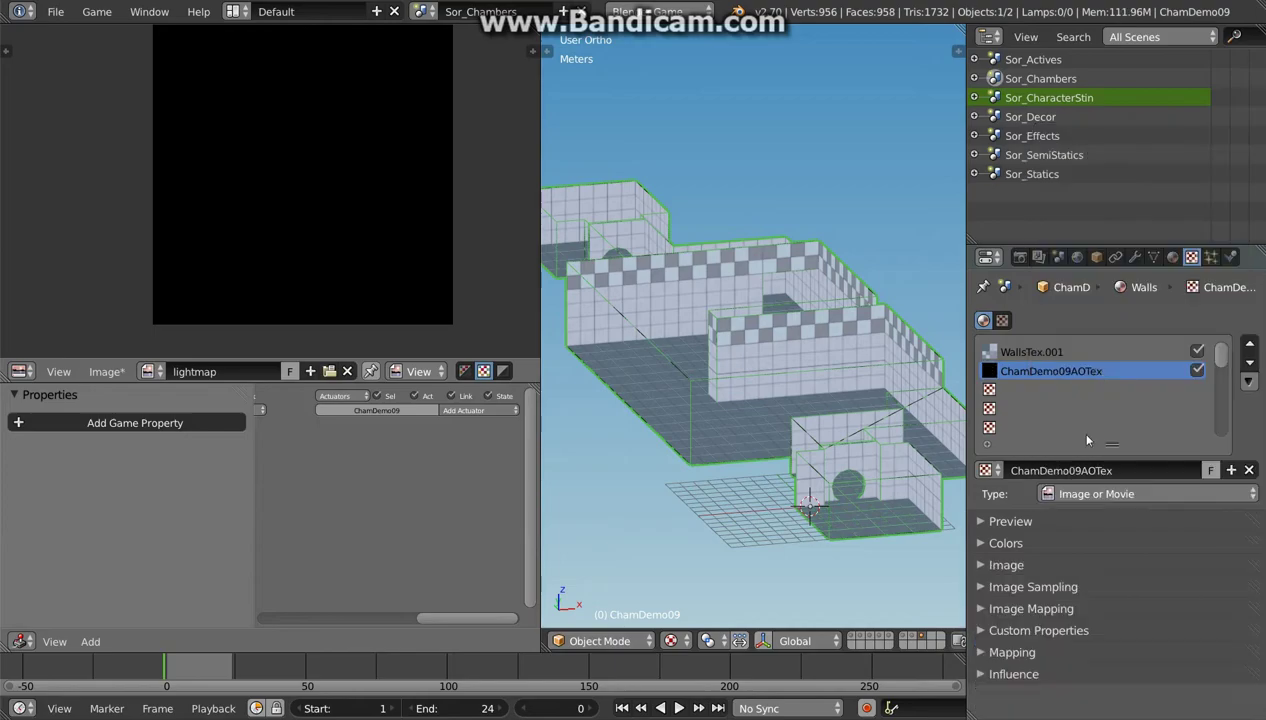
# - Load ChamDemo09AO.png from Textures/Statics/Chambers into the texture
pyautogui.click(982, 565)
pyautogui.click(1201, 593)
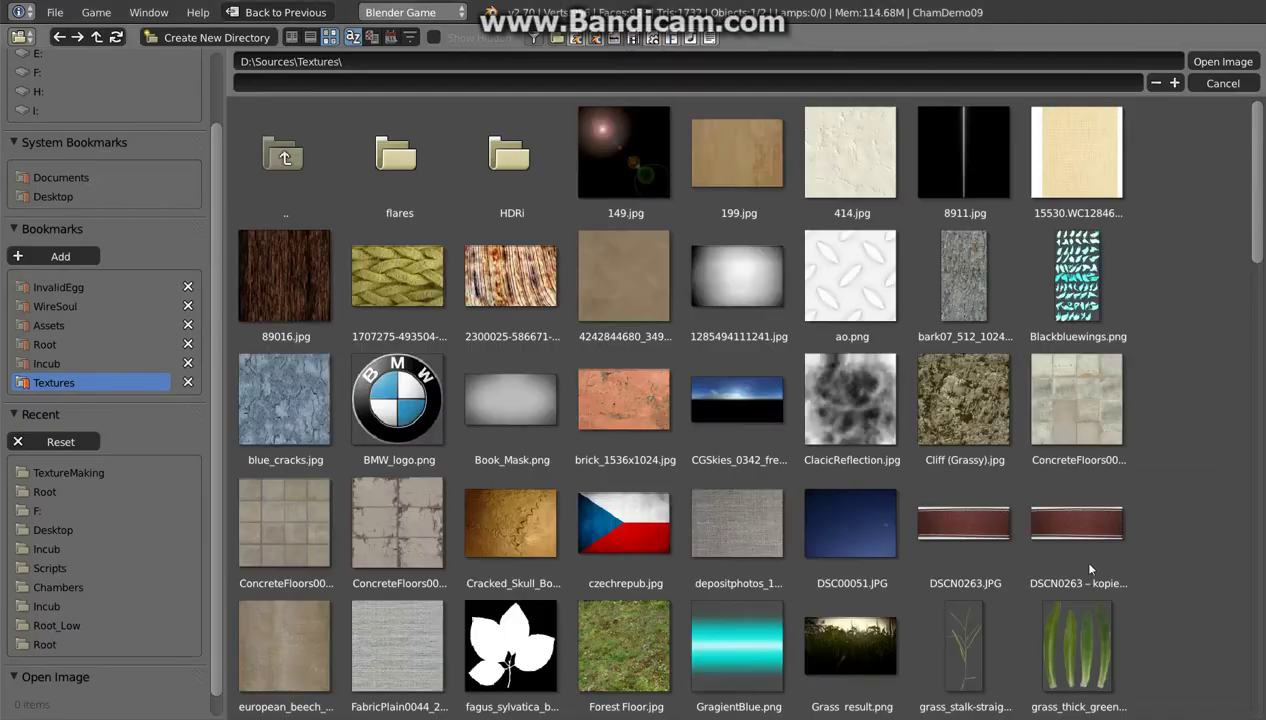
pyautogui.click(50, 325)
pyautogui.doubleClick(620, 170)
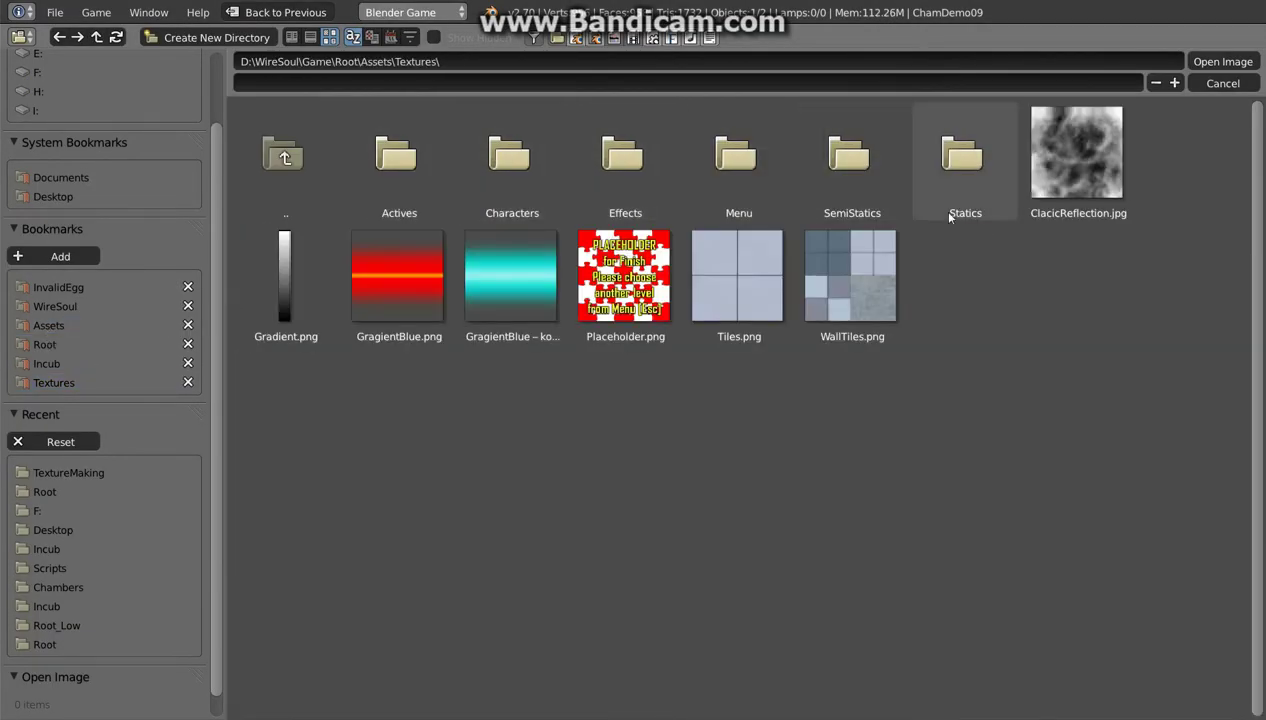
pyautogui.doubleClick(960, 180)
pyautogui.doubleClick(375, 195)
pyautogui.click(850, 160)
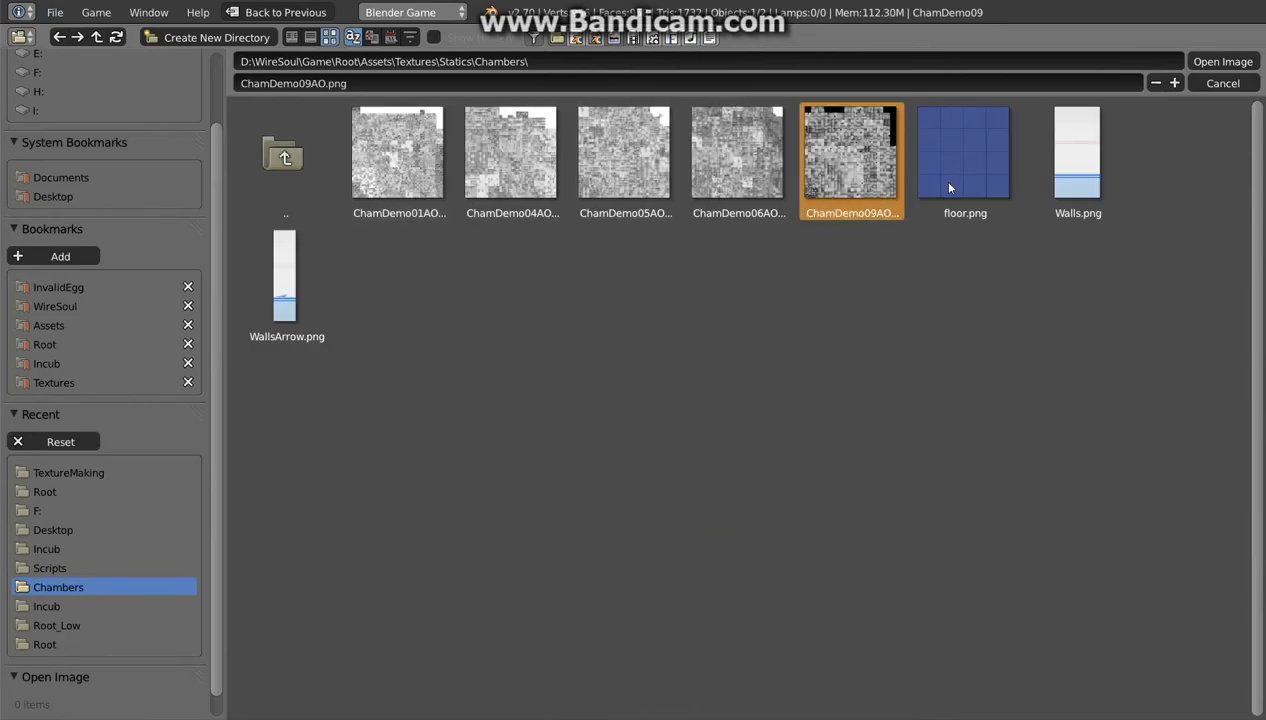
pyautogui.click(1216, 63)
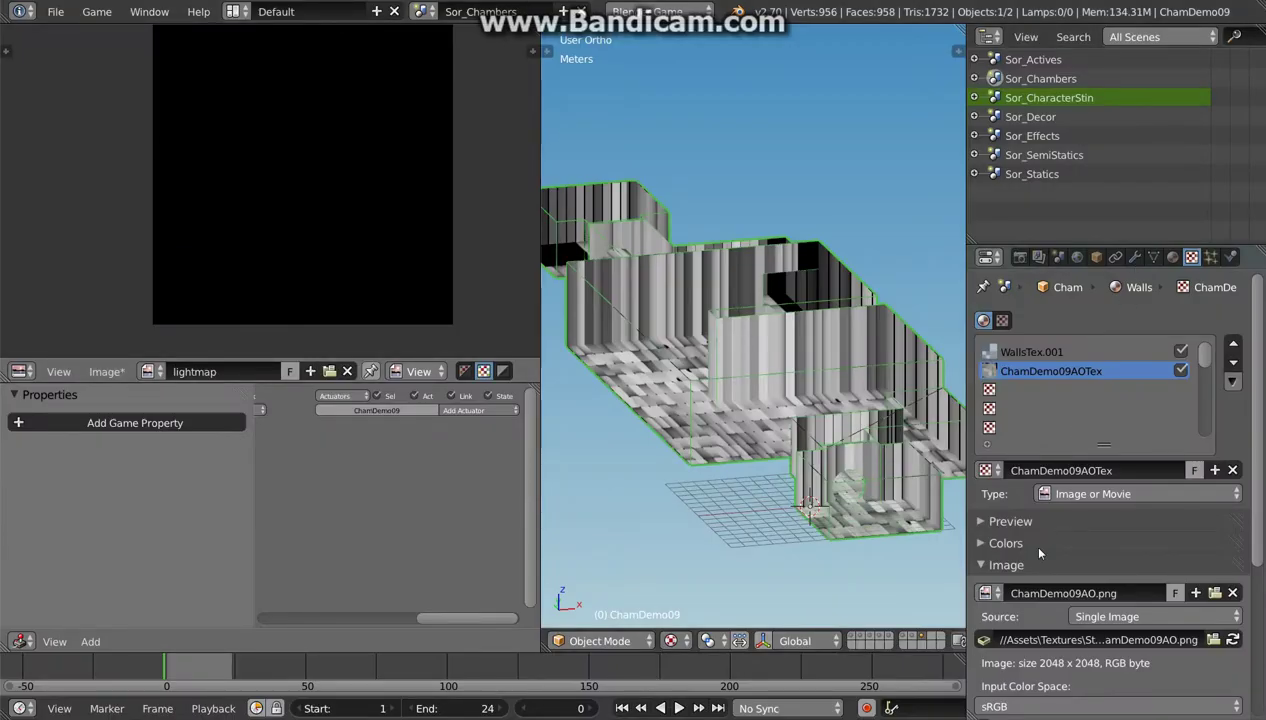
# - Review the image mapping settings, leaving the edge extension unchanged
pyautogui.scroll(-2, 1030, 545)
pyautogui.scroll(-2, 1030, 570)
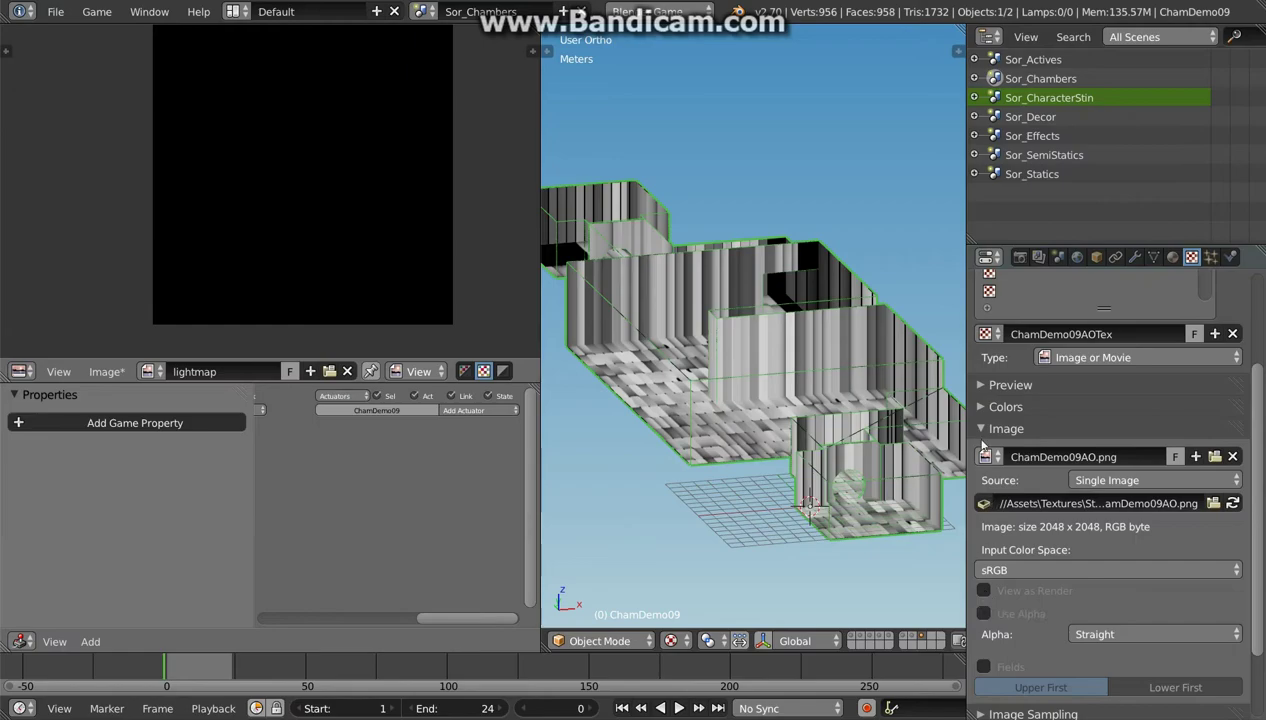
pyautogui.click(981, 429)
pyautogui.click(981, 472)
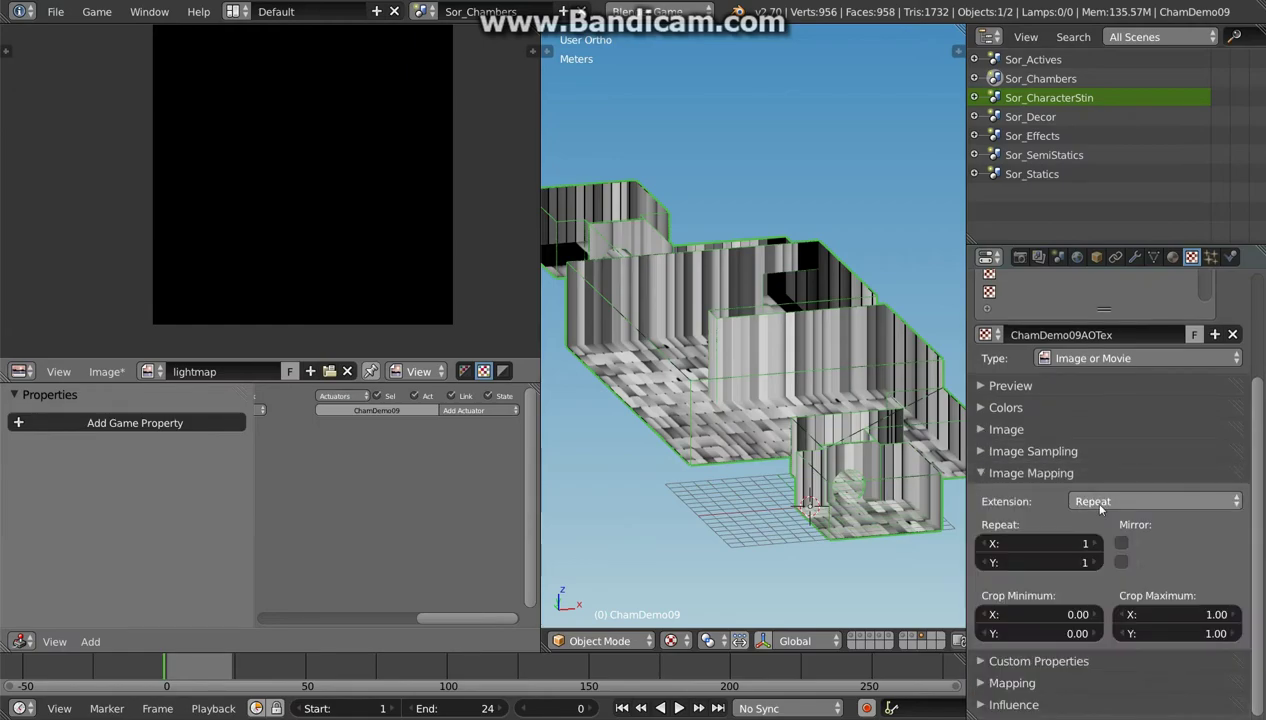
pyautogui.click(1100, 501)
pyautogui.click(1098, 458)
pyautogui.click(981, 472)
# - Map the texture with UV coordinates through the AO_Shadows UV map
pyautogui.click(981, 494)
pyautogui.click(981, 494)
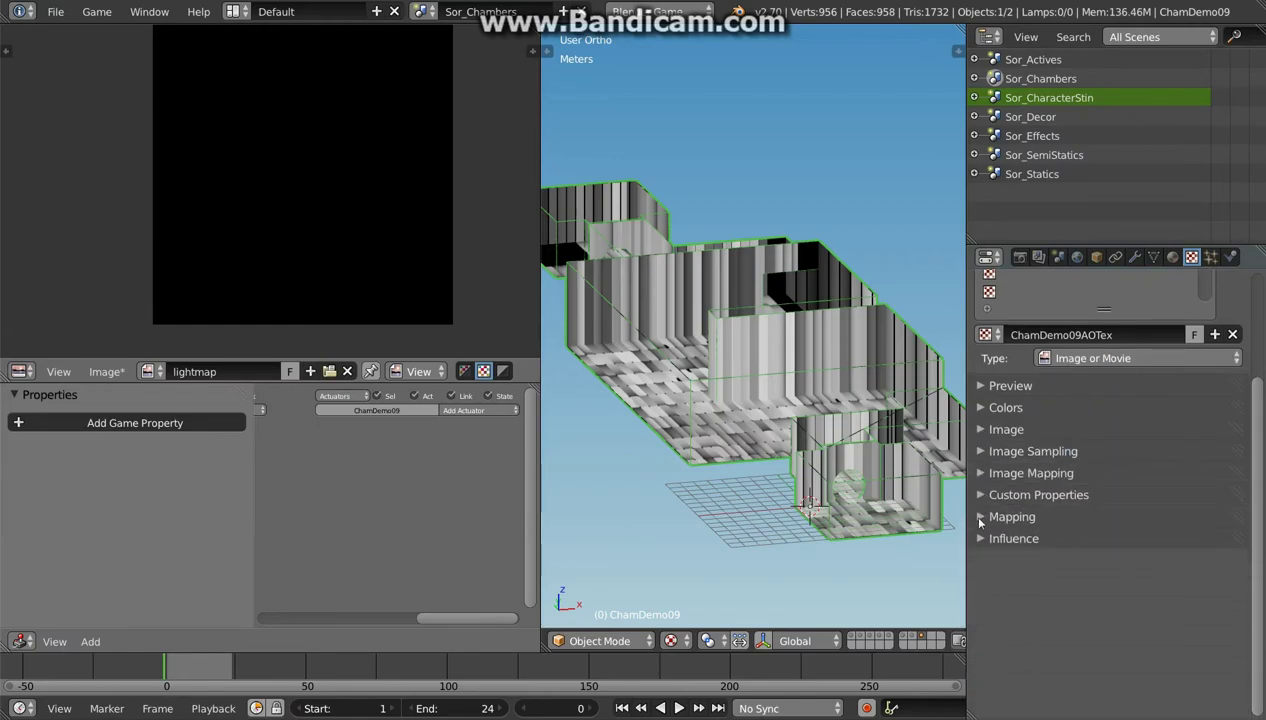
pyautogui.click(981, 516)
pyautogui.click(1110, 545)
pyautogui.click(1074, 461)
pyautogui.click(1100, 566)
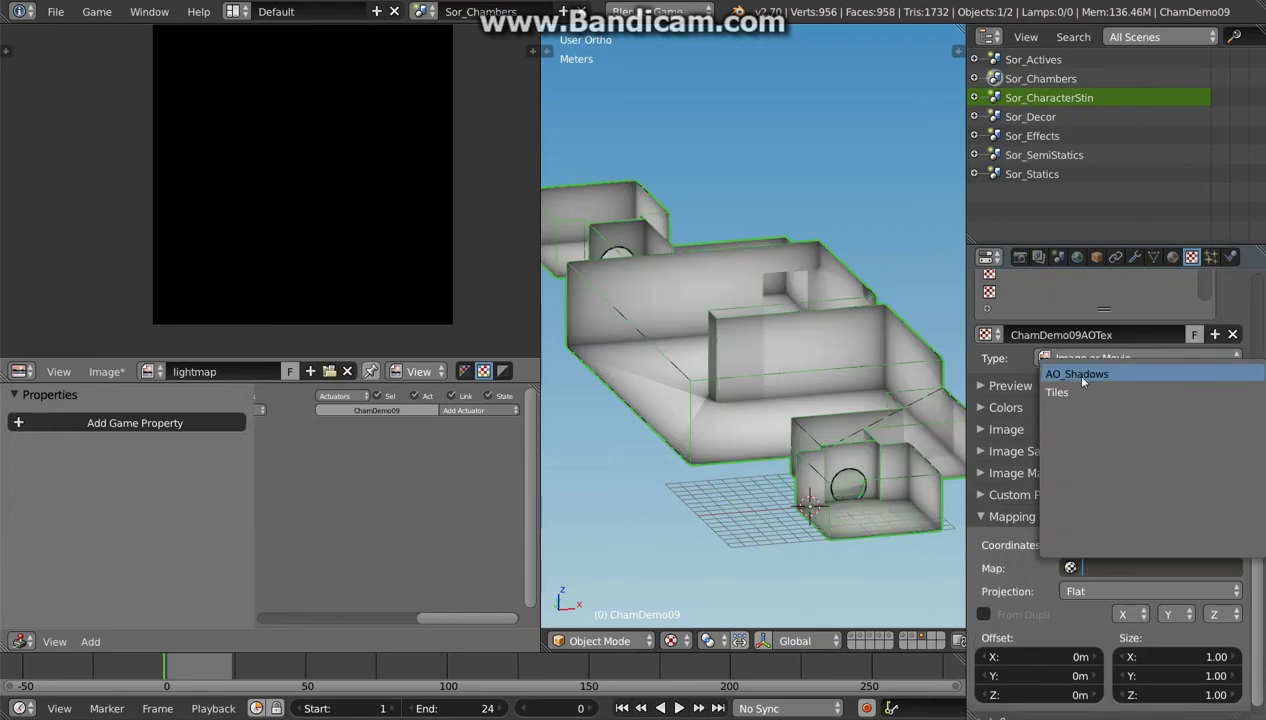
pyautogui.click(1085, 370)
pyautogui.click(975, 516)
# - Set the blend to Multiply with diffuse colour influence 0.640, then inspect the darkened walls
pyautogui.click(975, 537)
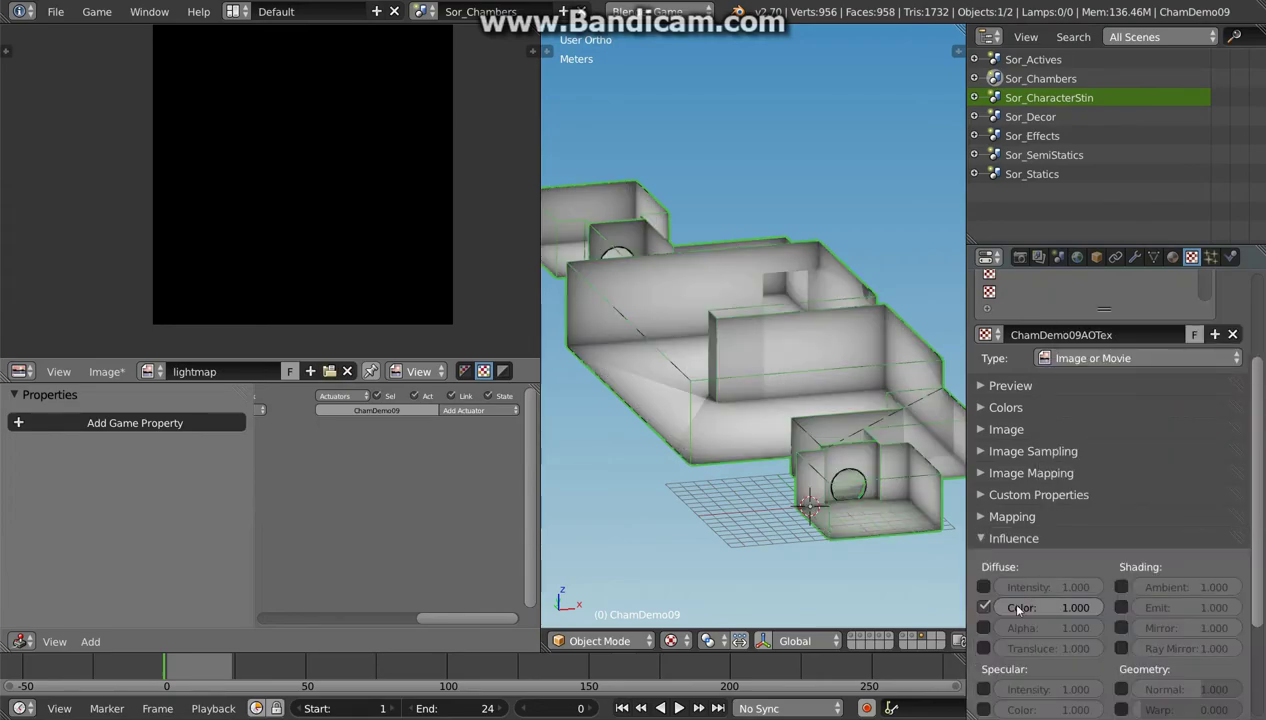
pyautogui.scroll(-4, 1050, 619)
pyautogui.click(1050, 619)
pyautogui.click(1058, 530)
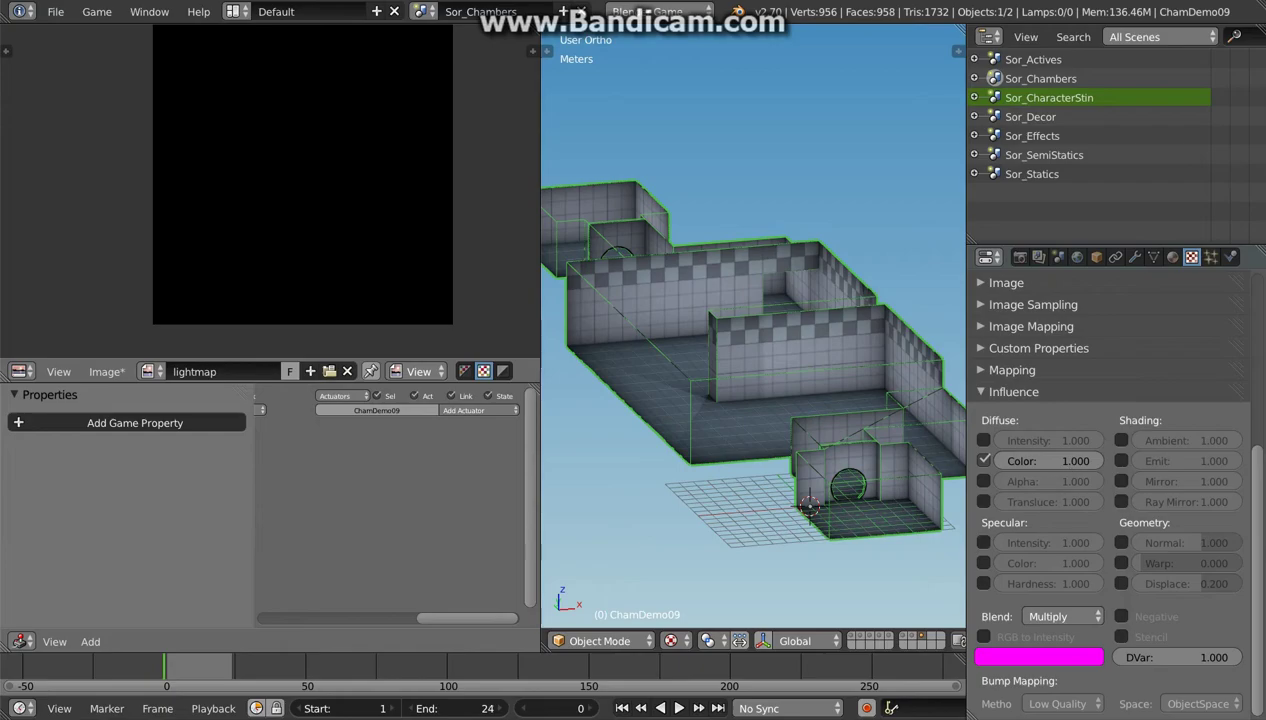
pyautogui.moveTo(1075, 461); pyautogui.dragTo(1010, 461)
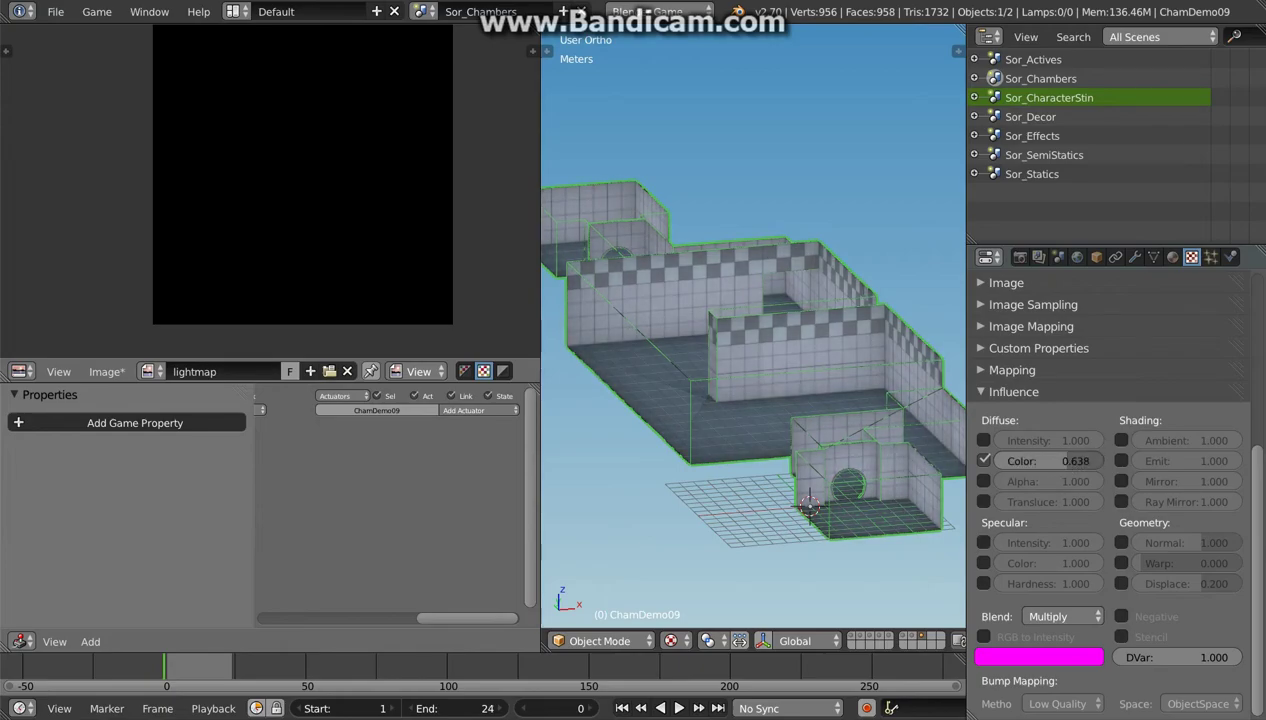
pyautogui.click(1066, 461)
pyautogui.moveTo(784, 419); pyautogui.dragTo(498, 251, button='middle')
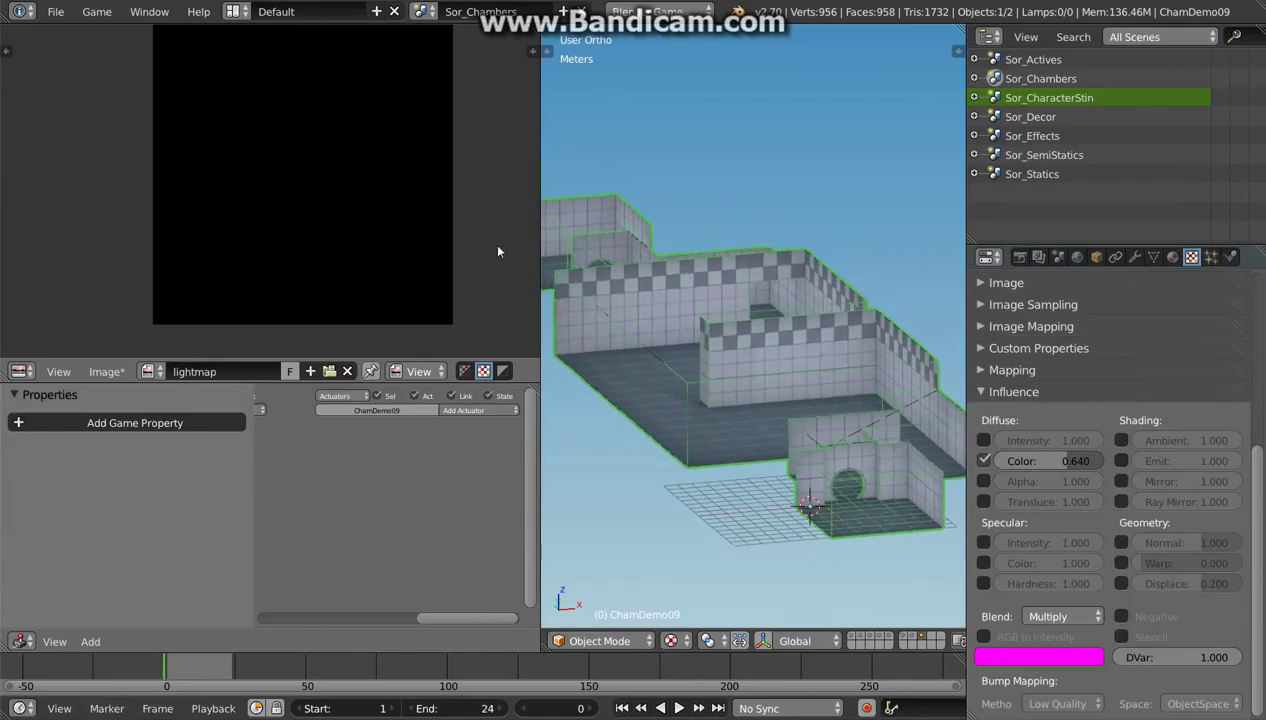
pyautogui.click(56, 11)
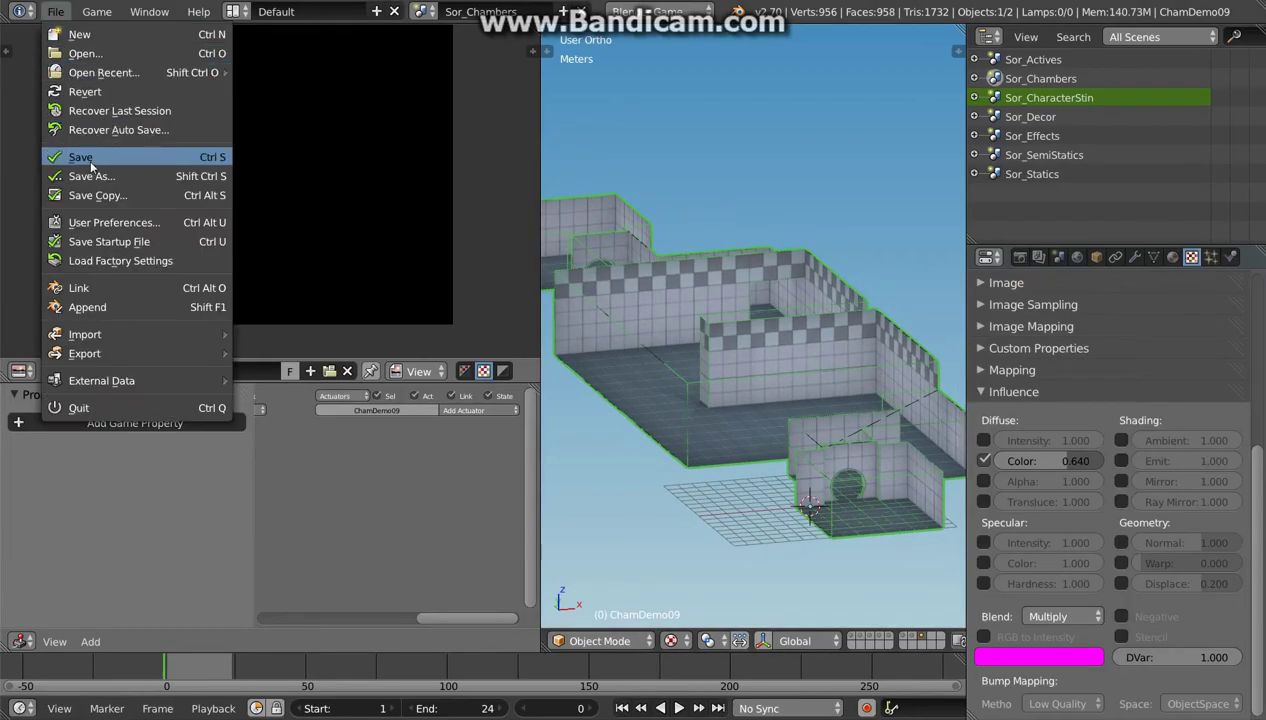
# - Save the level, open the recent BGE.blend, and enlarge the game view area
pyautogui.click(70, 158)
pyautogui.click(58, 18)
pyautogui.moveTo(103, 72)
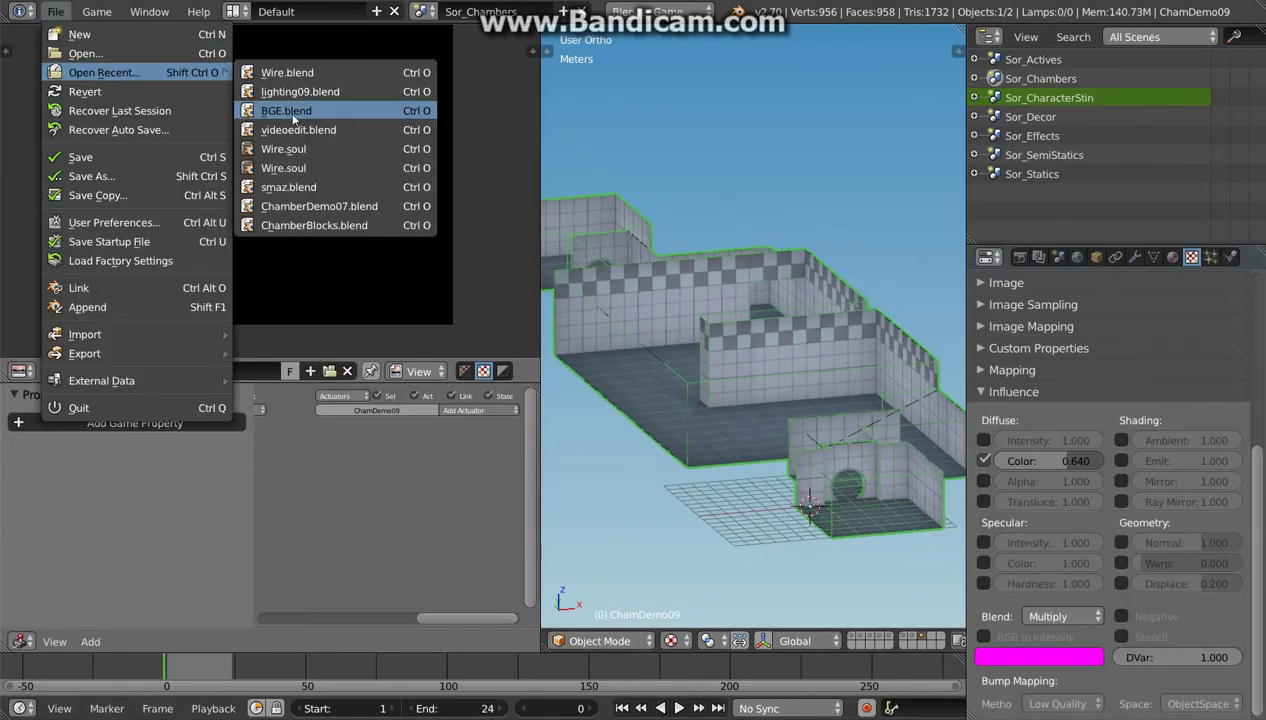
pyautogui.click(291, 112)
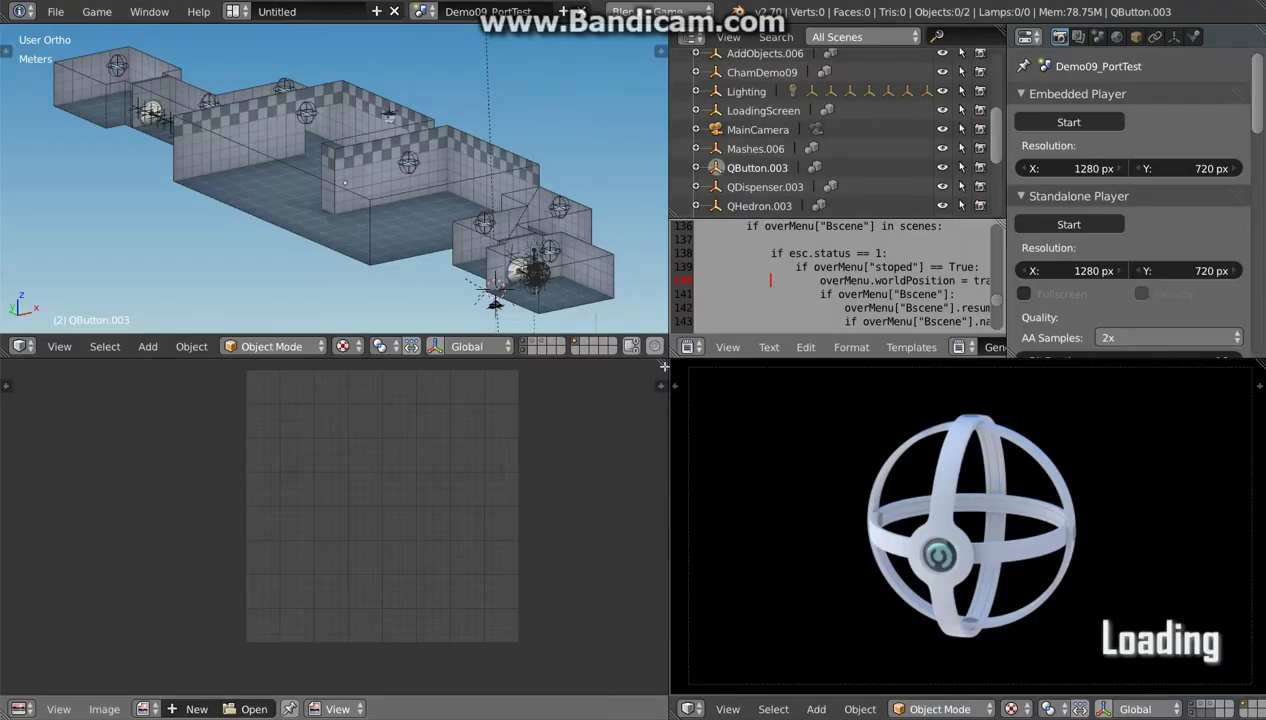
pyautogui.moveTo(668, 390); pyautogui.dragTo(461, 398)
pyautogui.moveTo(500, 357); pyautogui.dragTo(525, 243)
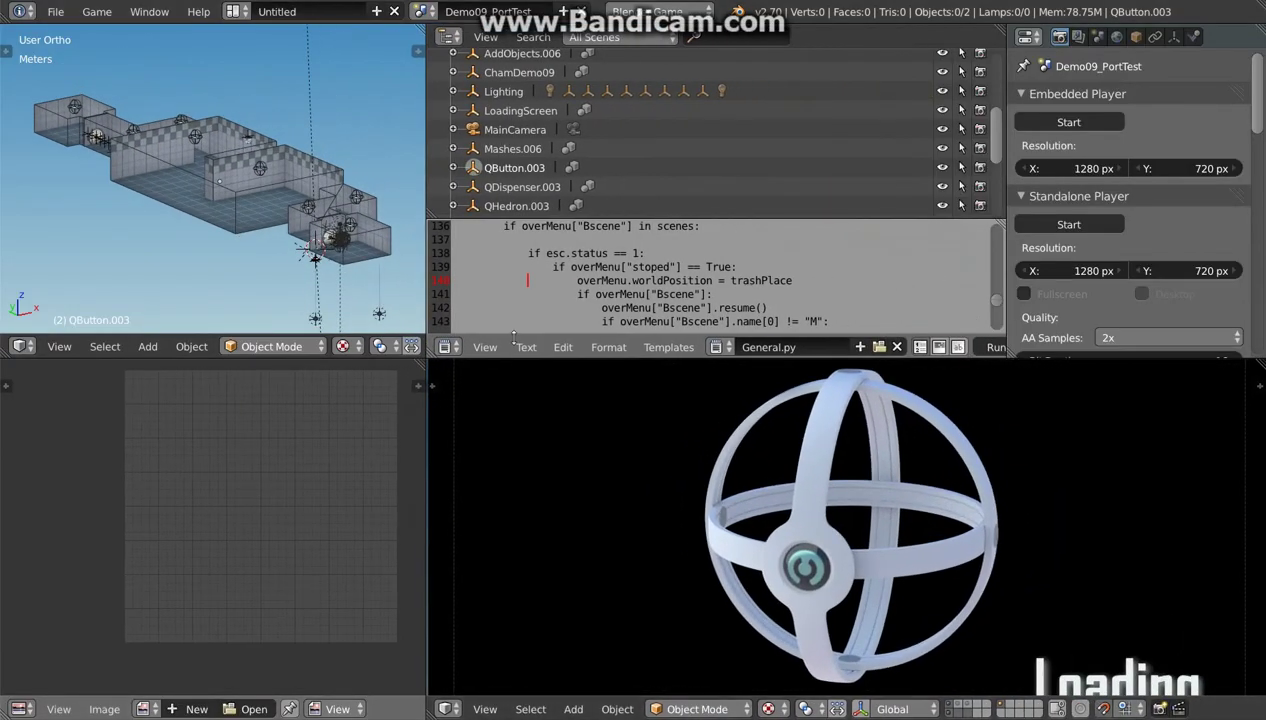